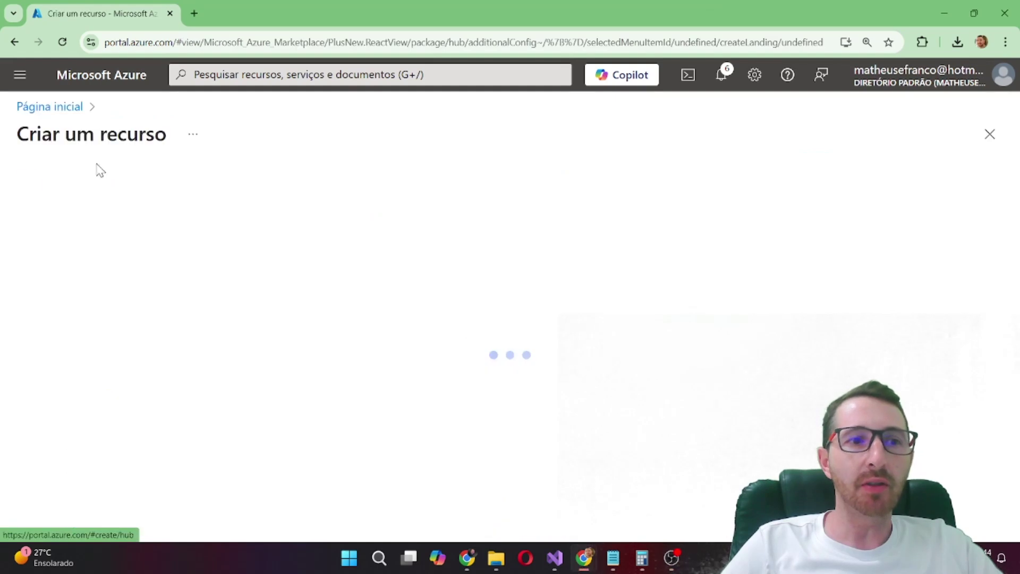
Search the Marketplace for mysql and dismiss the private offers notice
{"action": "left_click", "coordinate": [276, 187]}
{"action": "type", "text": "mysql"}
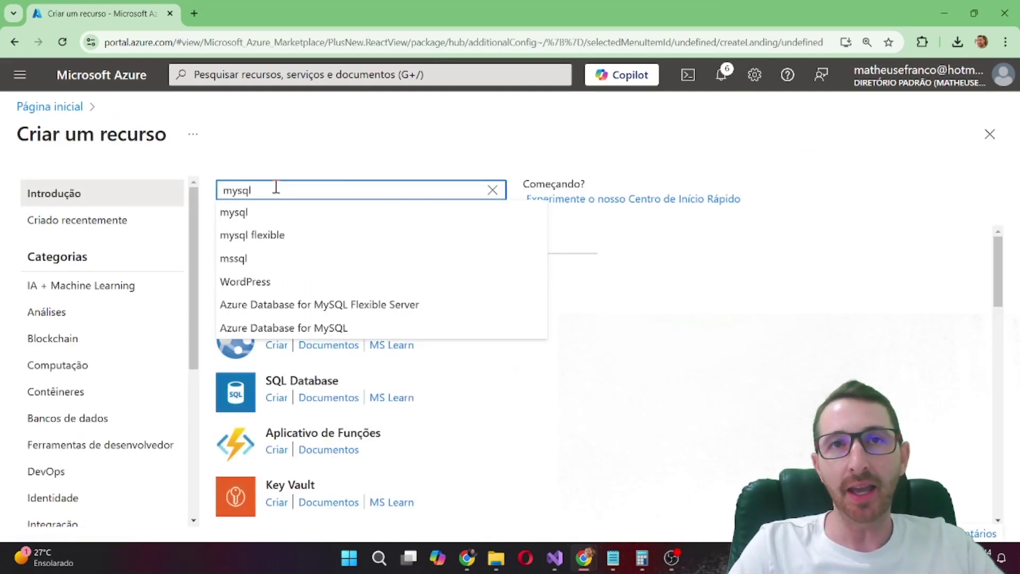
{"action": "key", "text": "Return"}
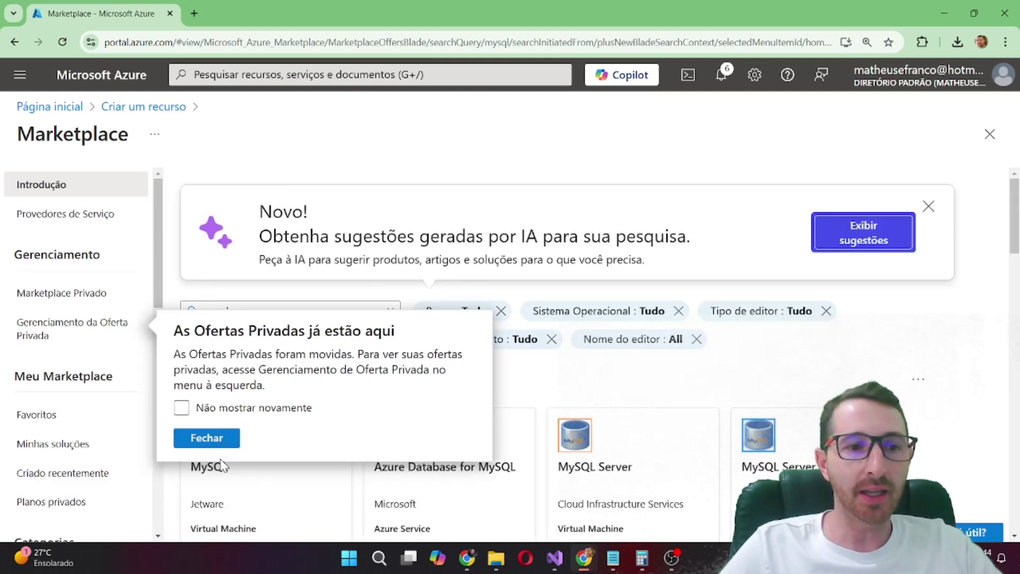
{"action": "left_click", "coordinate": [214, 441]}
Choose Criar > Azure Database for MySQL on its Marketplace result card
{"action": "scroll", "coordinate": [446, 244], "scroll_direction": "down", "scroll_amount": 7}
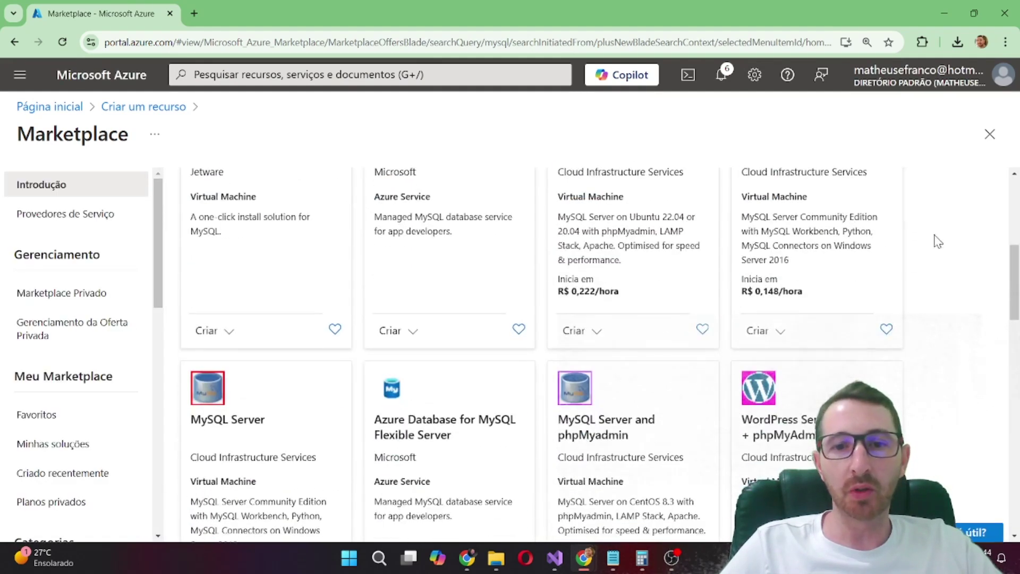
{"action": "scroll", "coordinate": [506, 257], "scroll_direction": "up", "scroll_amount": 1}
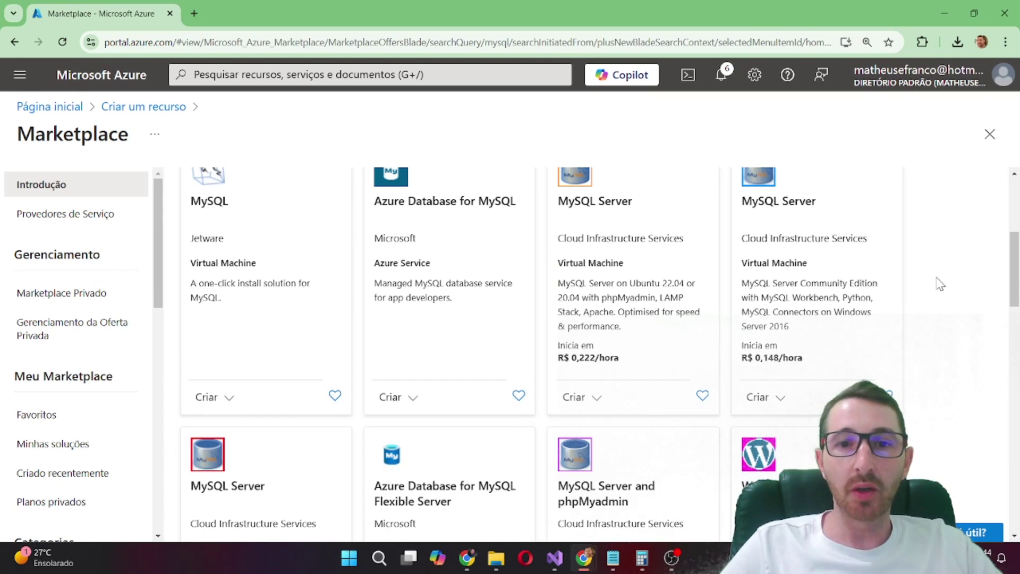
{"action": "scroll", "coordinate": [939, 285], "scroll_direction": "up", "scroll_amount": 2}
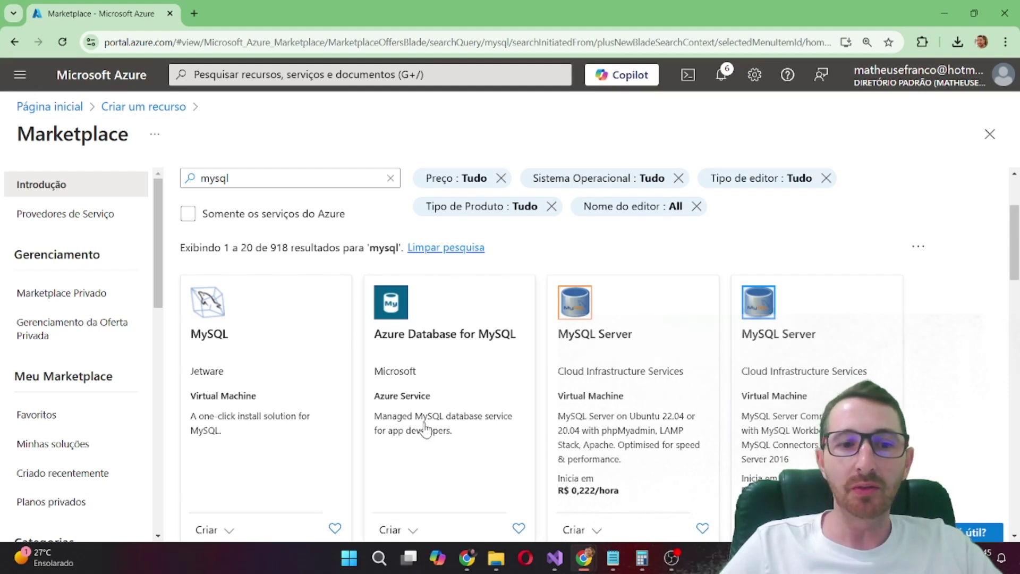
{"action": "scroll", "coordinate": [427, 427], "scroll_direction": "down", "scroll_amount": 1}
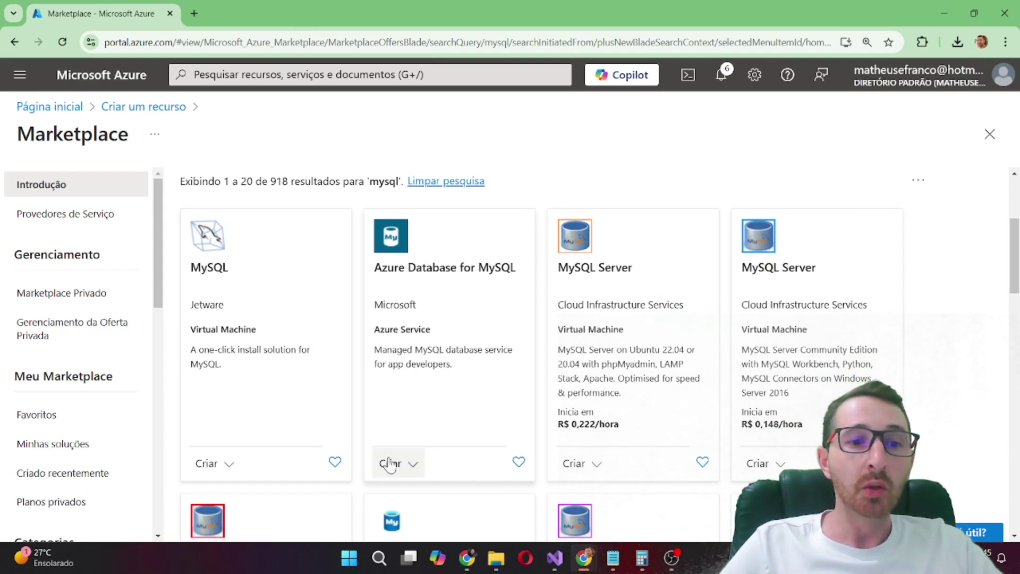
{"action": "left_click", "coordinate": [408, 466]}
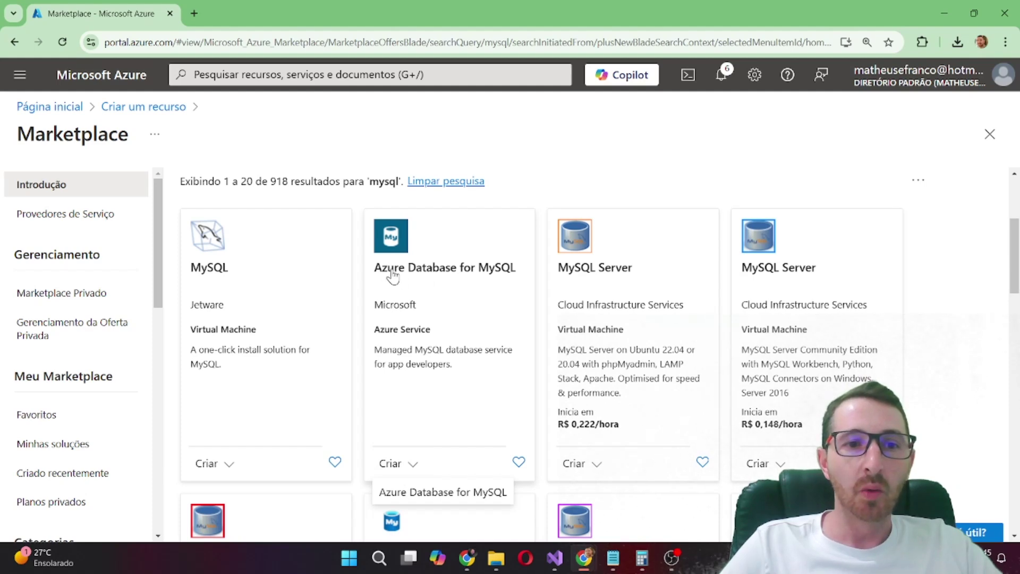
{"action": "left_click", "coordinate": [430, 493]}
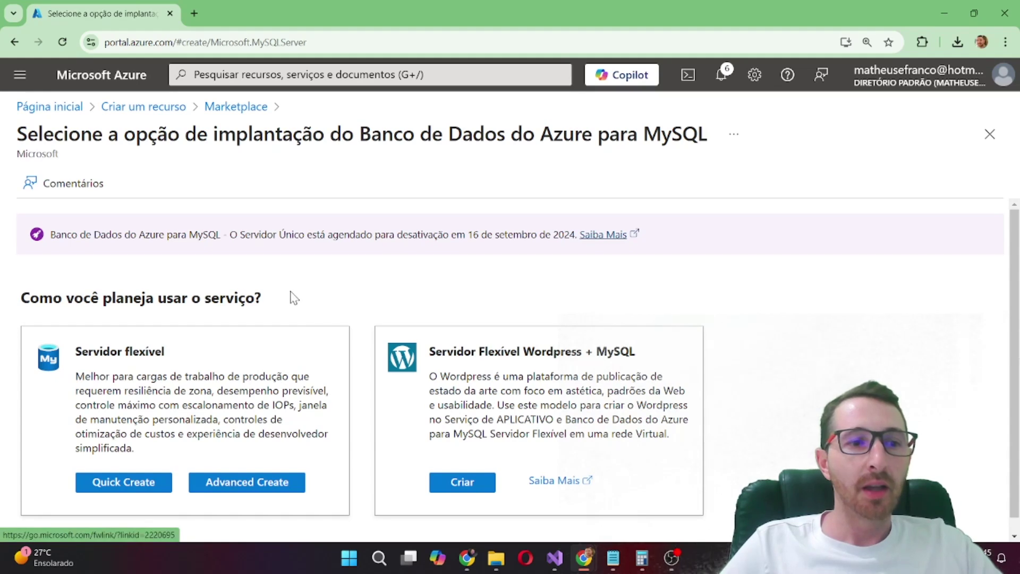
Quick-create a flexible server, keeping the Azure para Estudantes subscription
{"action": "scroll", "coordinate": [213, 372], "scroll_direction": "down", "scroll_amount": 1}
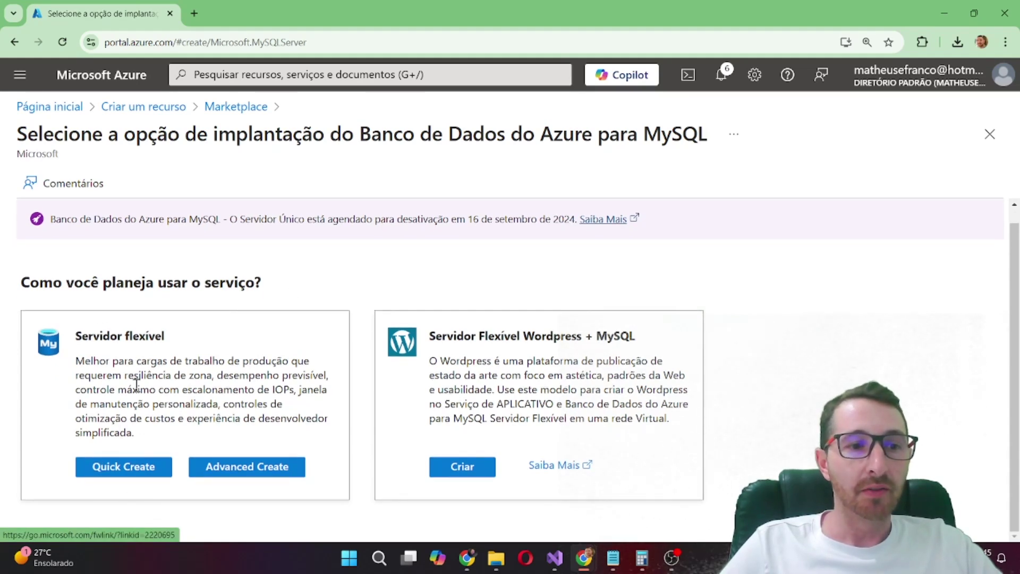
{"action": "left_click", "coordinate": [120, 478]}
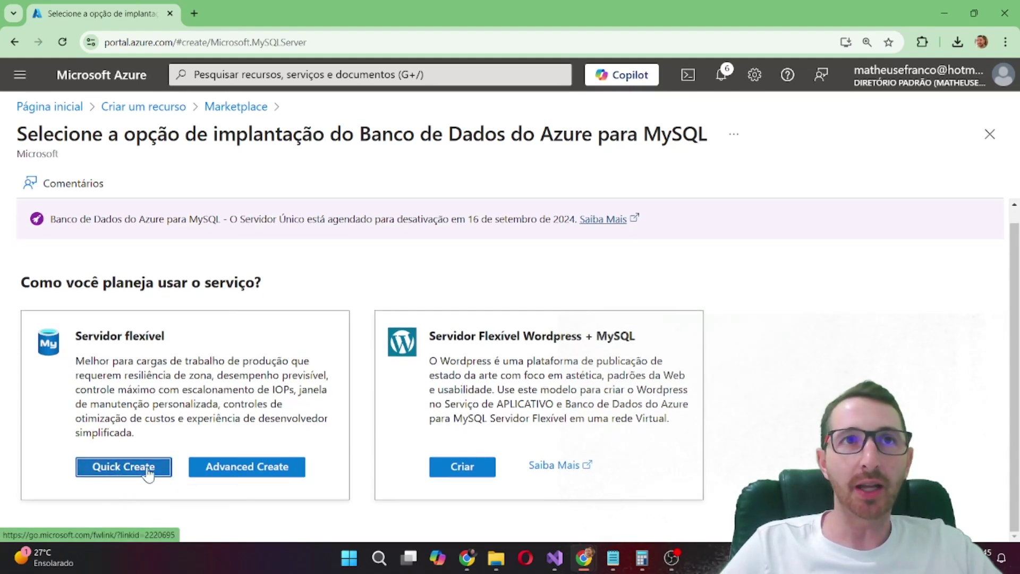
{"action": "scroll", "coordinate": [268, 362], "scroll_direction": "down", "scroll_amount": 3}
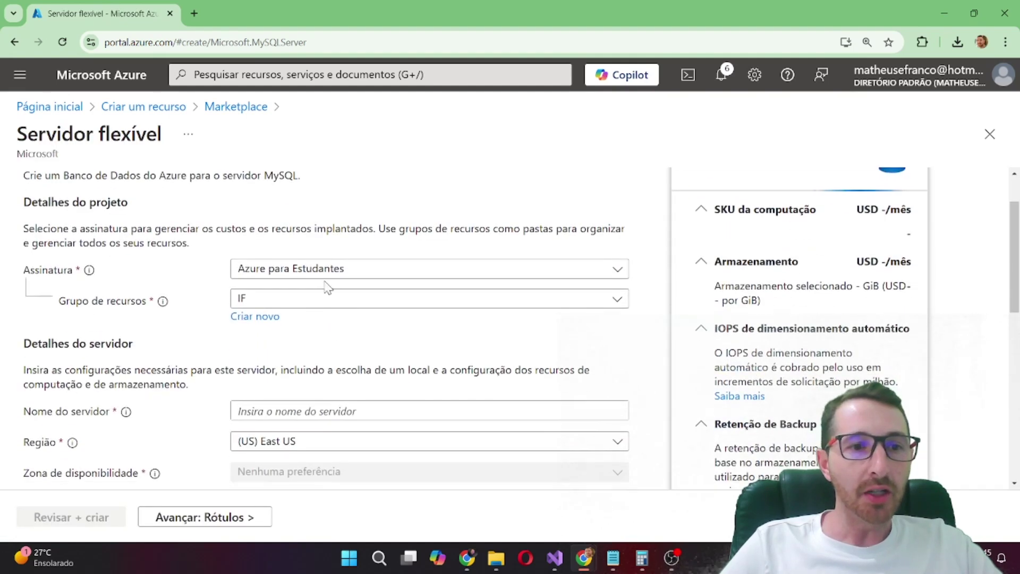
{"action": "left_click", "coordinate": [309, 209]}
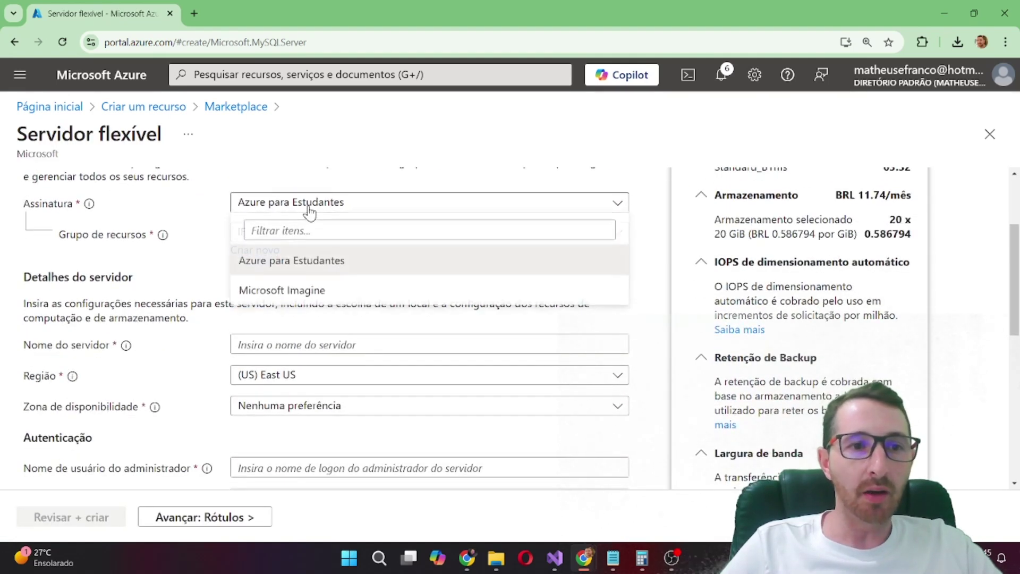
{"action": "left_click", "coordinate": [310, 208]}
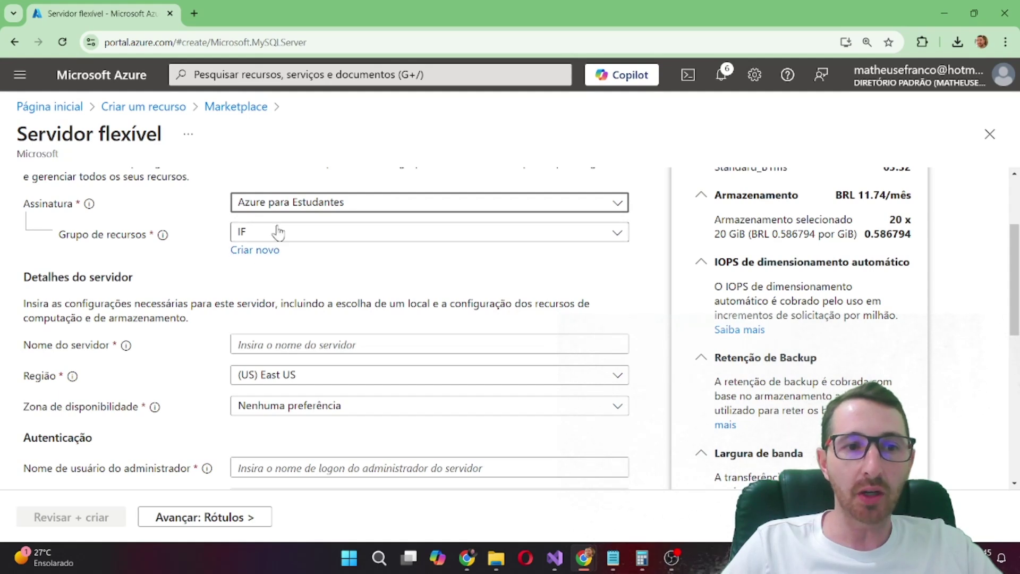
Fill in the server name mysqlifserver, pasted from Notepad
{"action": "left_click", "coordinate": [326, 346]}
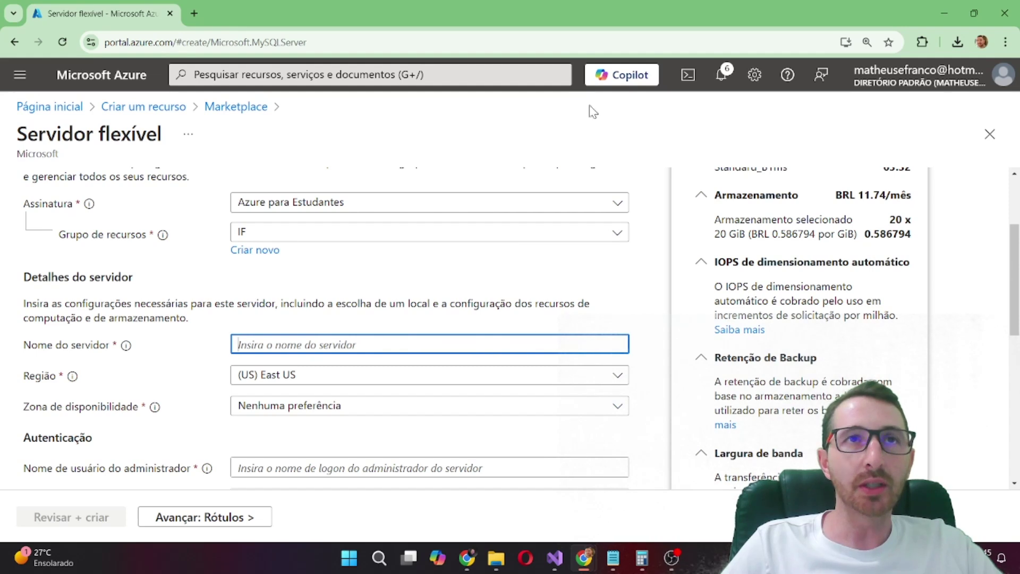
{"action": "left_click", "coordinate": [613, 560]}
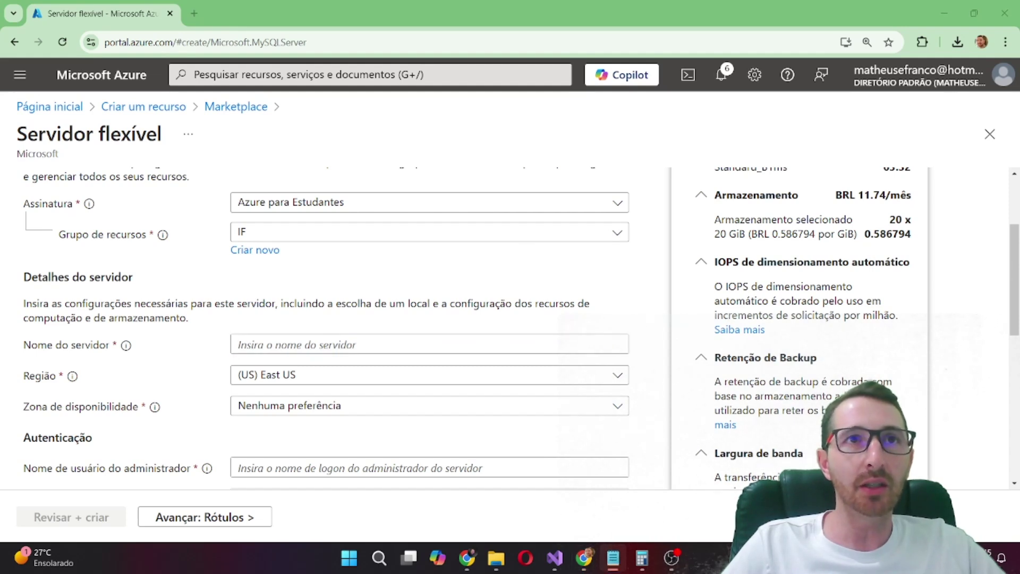
{"action": "left_click", "coordinate": [284, 348]}
{"action": "type", "text": "mysqlifserver"}
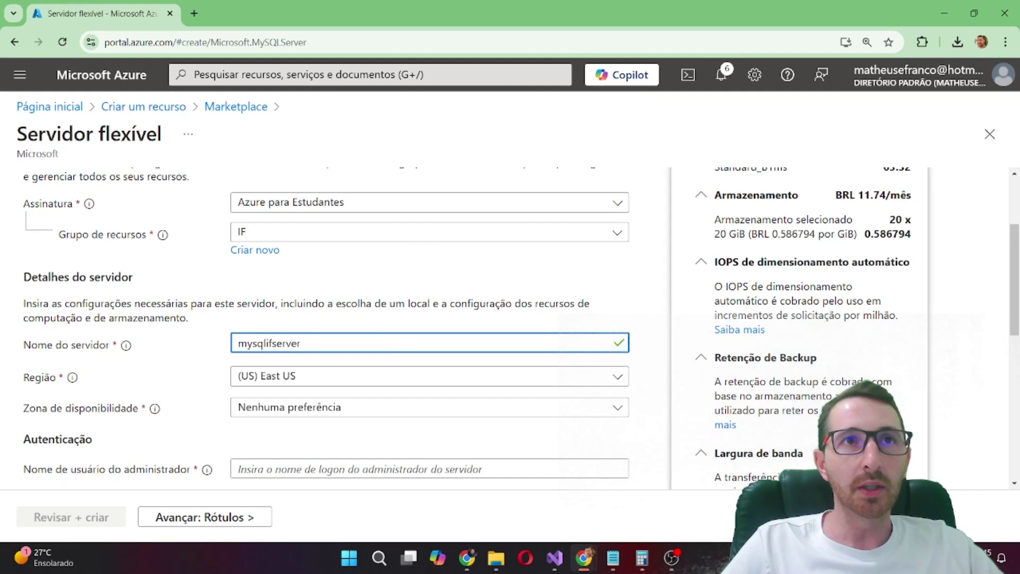
Leave the availability zone set to no preference
{"action": "scroll", "coordinate": [274, 227], "scroll_direction": "down", "scroll_amount": 2}
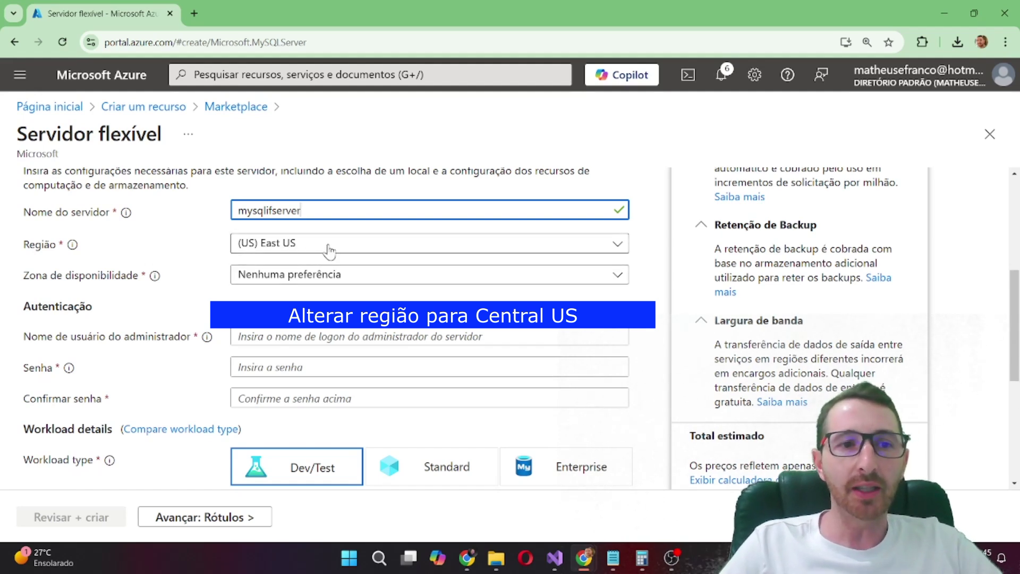
{"action": "key", "text": "alt+Tab"}
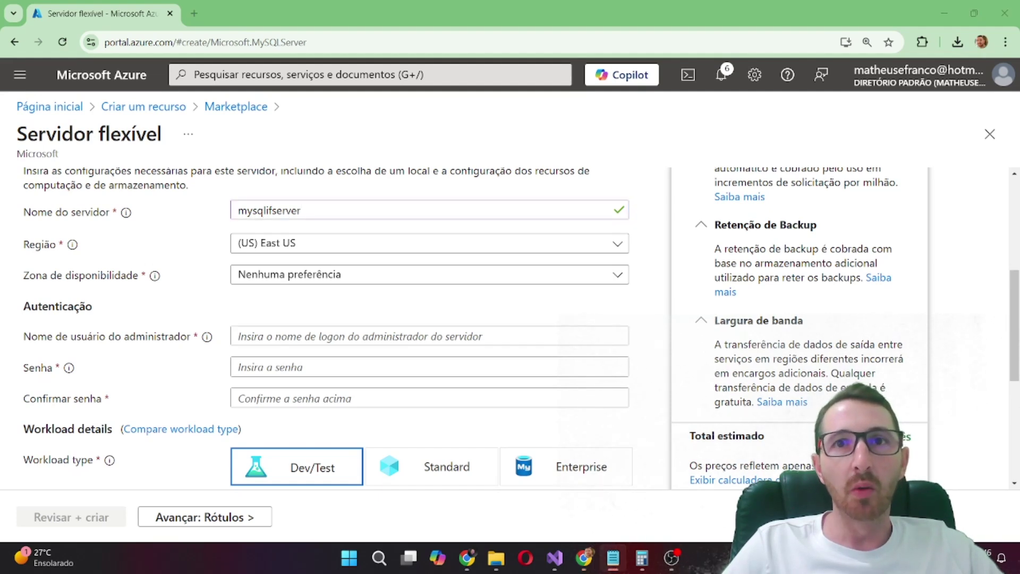
{"action": "left_click", "coordinate": [326, 280]}
{"action": "left_click", "coordinate": [326, 280]}
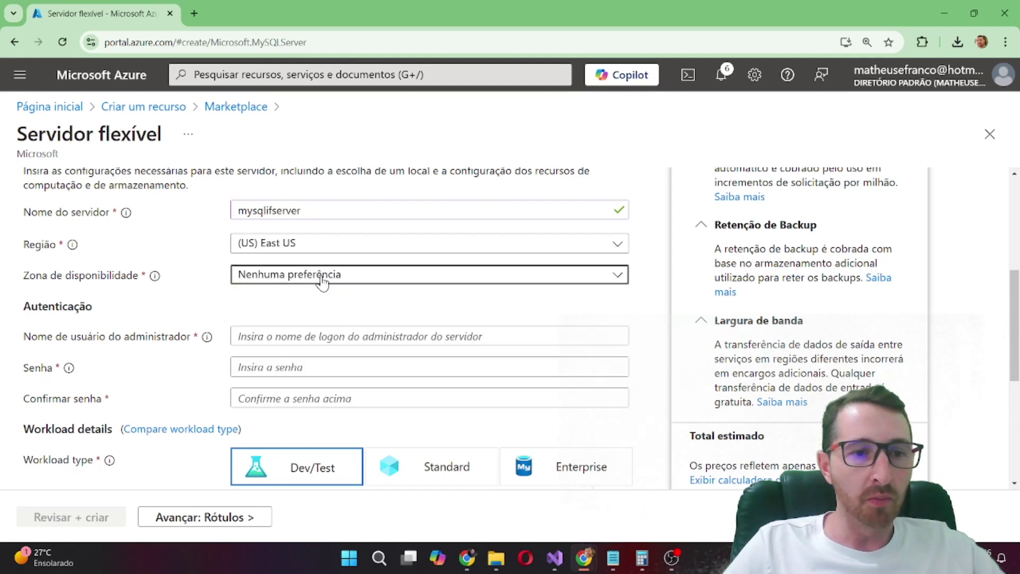
Enter the administrator login and the password with its confirmation, pasted from Notepad
{"action": "scroll", "coordinate": [317, 282], "scroll_direction": "down", "scroll_amount": 1}
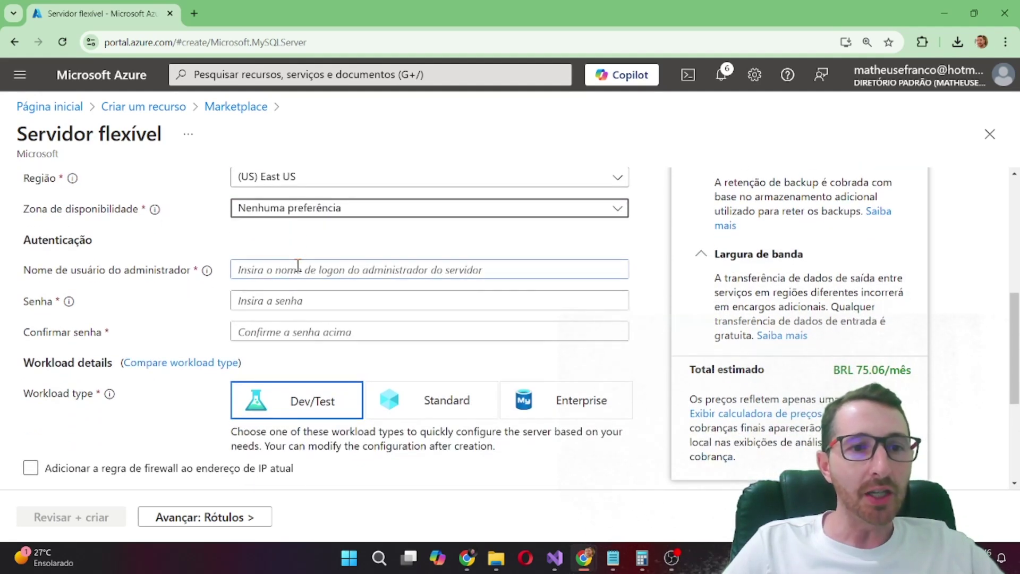
{"action": "key", "text": "alt+Tab"}
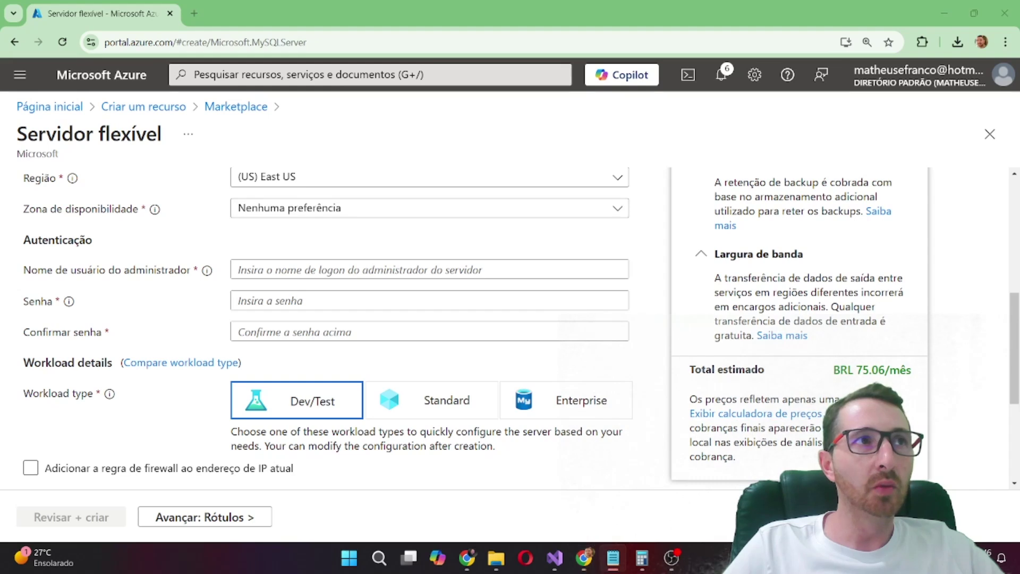
{"action": "left_click", "coordinate": [293, 265]}
{"action": "type", "text": "mysqlifserver"}
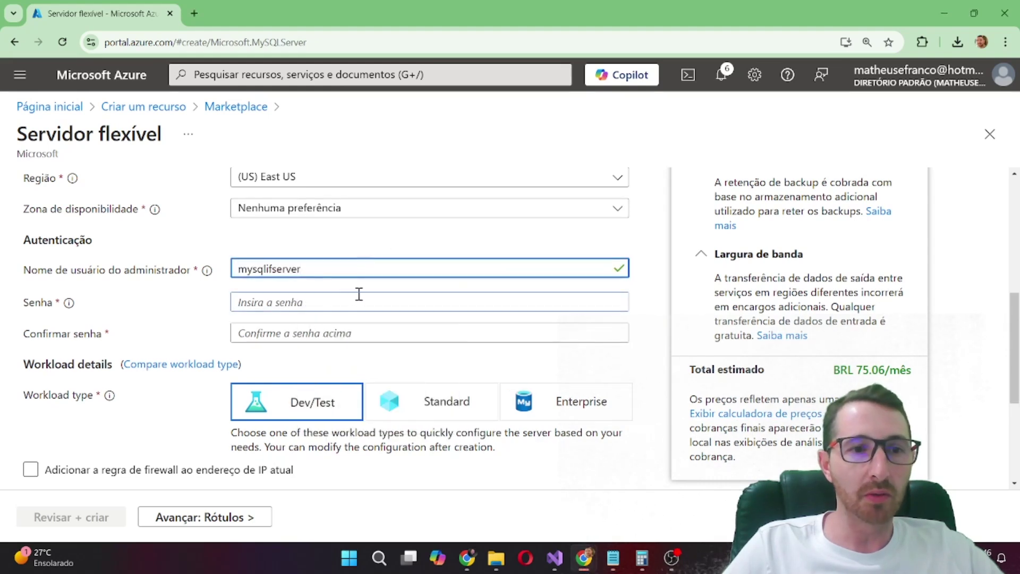
{"action": "left_click", "coordinate": [308, 303]}
{"action": "key", "text": "ctrl+v"}
{"action": "left_click", "coordinate": [270, 333]}
{"action": "key", "text": "ctrl+v"}
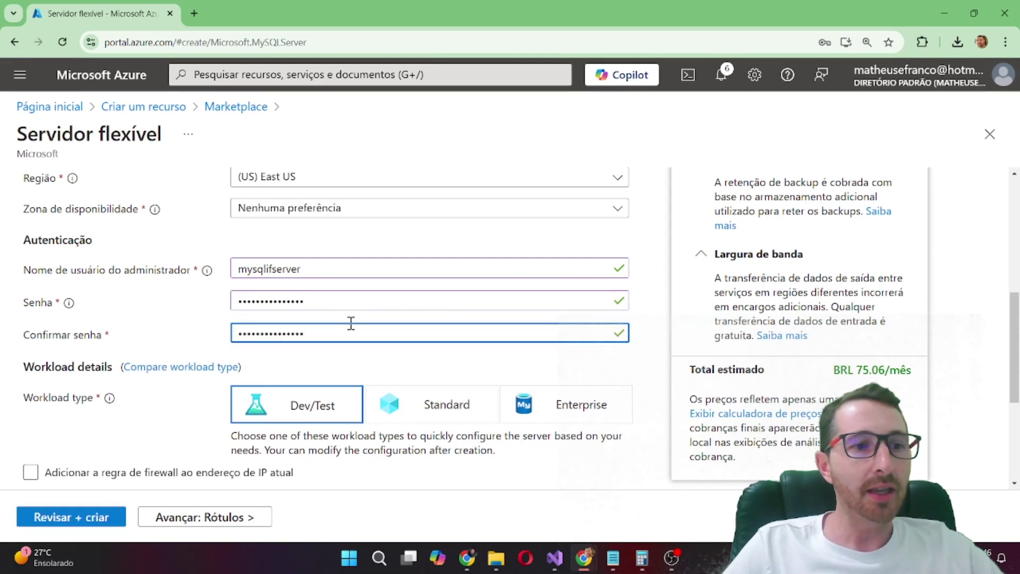
Uncheck the option to add a firewall rule for the current IP address
{"action": "scroll", "coordinate": [308, 294], "scroll_direction": "down", "scroll_amount": 1}
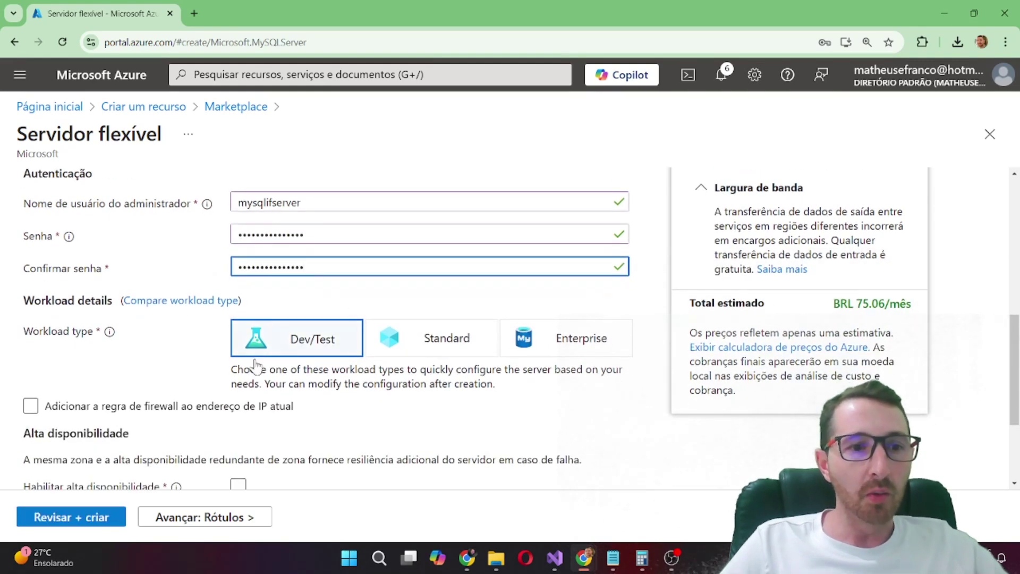
{"action": "scroll", "coordinate": [136, 329], "scroll_direction": "down", "scroll_amount": 2}
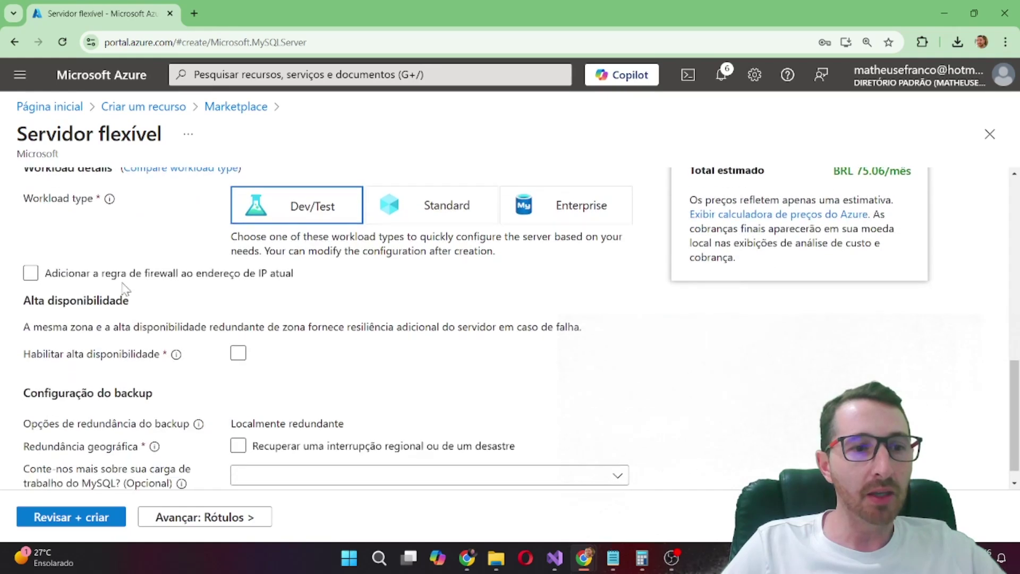
{"action": "left_click", "coordinate": [109, 273]}
{"action": "scroll", "coordinate": [117, 269], "scroll_direction": "down", "scroll_amount": 1}
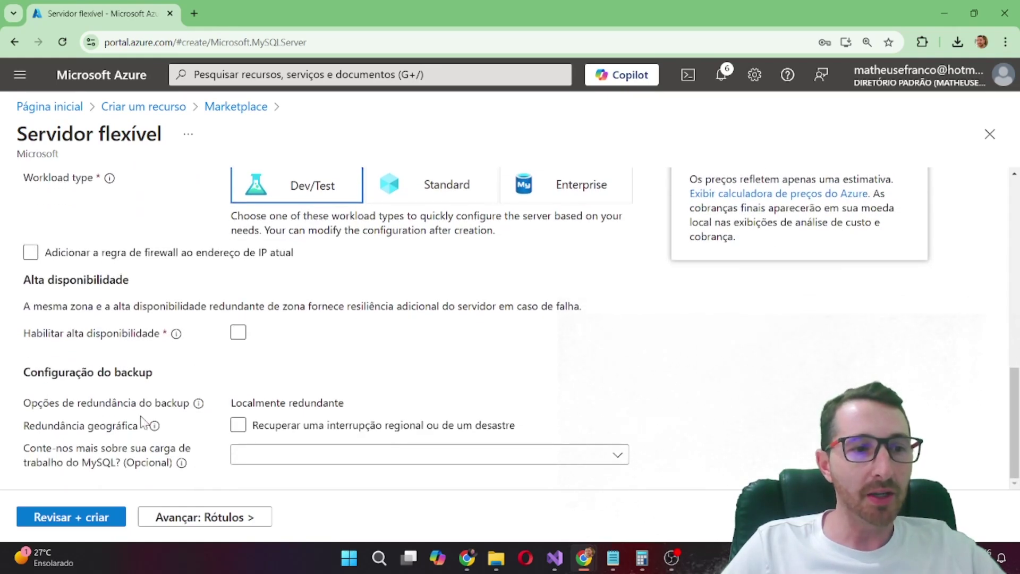
Review the server settings and costs, declining Chrome's password prompt, then create the server
{"action": "left_click", "coordinate": [98, 523]}
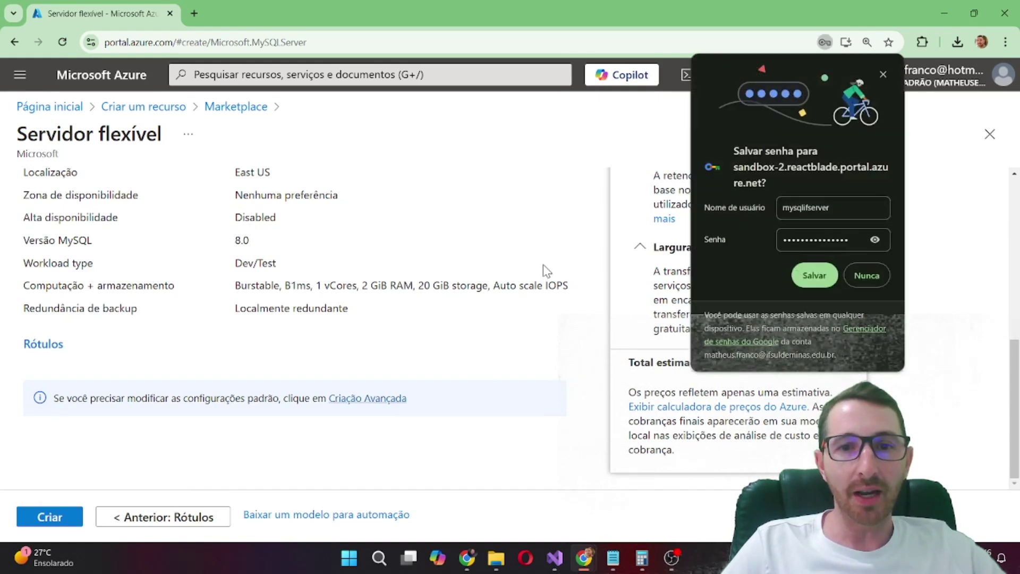
{"action": "left_click", "coordinate": [872, 273]}
{"action": "scroll", "coordinate": [919, 320], "scroll_direction": "up", "scroll_amount": 5}
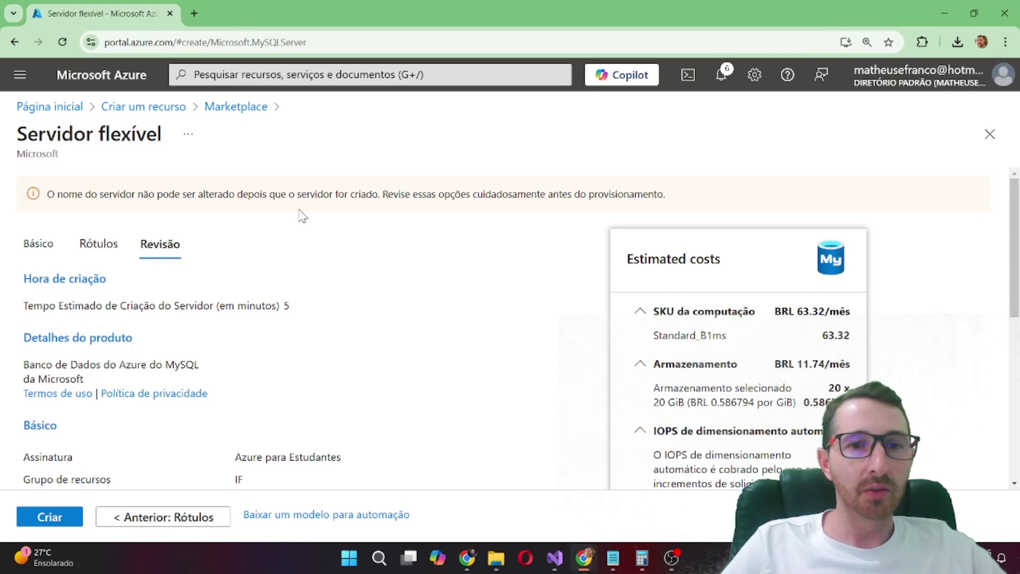
{"action": "scroll", "coordinate": [358, 258], "scroll_direction": "down", "scroll_amount": 8}
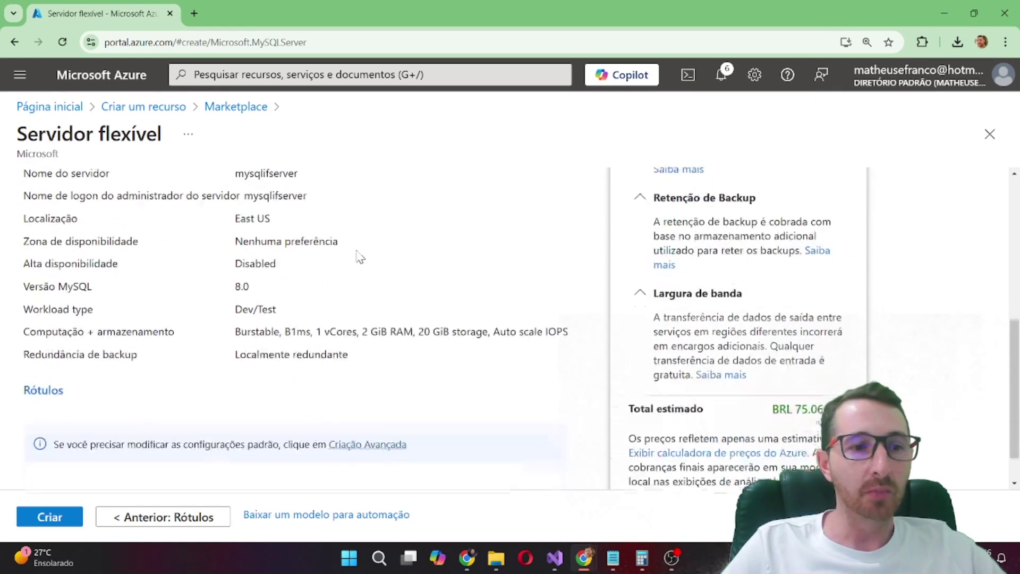
{"action": "scroll", "coordinate": [357, 314], "scroll_direction": "up", "scroll_amount": 8}
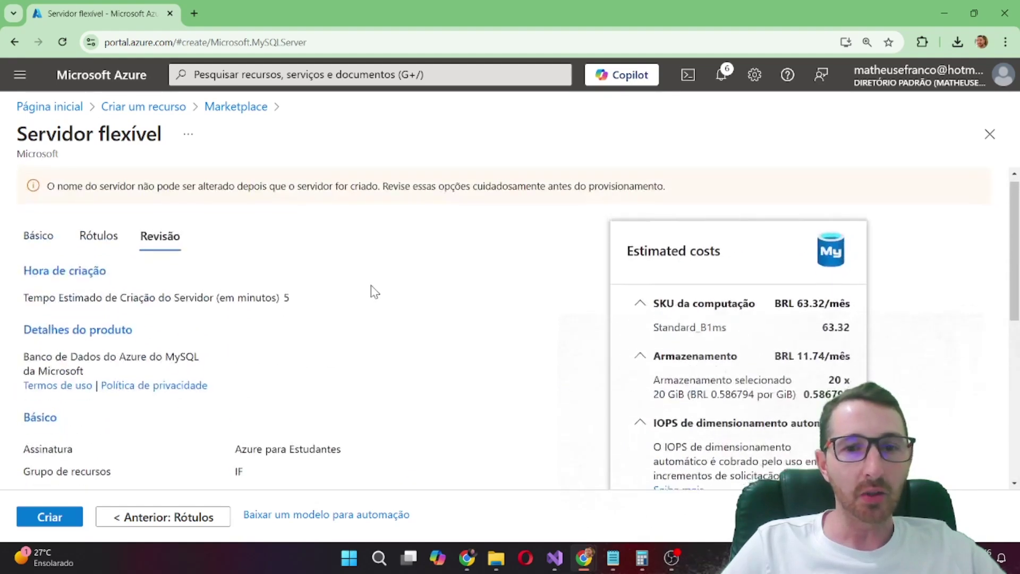
{"action": "scroll", "coordinate": [369, 292], "scroll_direction": "down", "scroll_amount": 8}
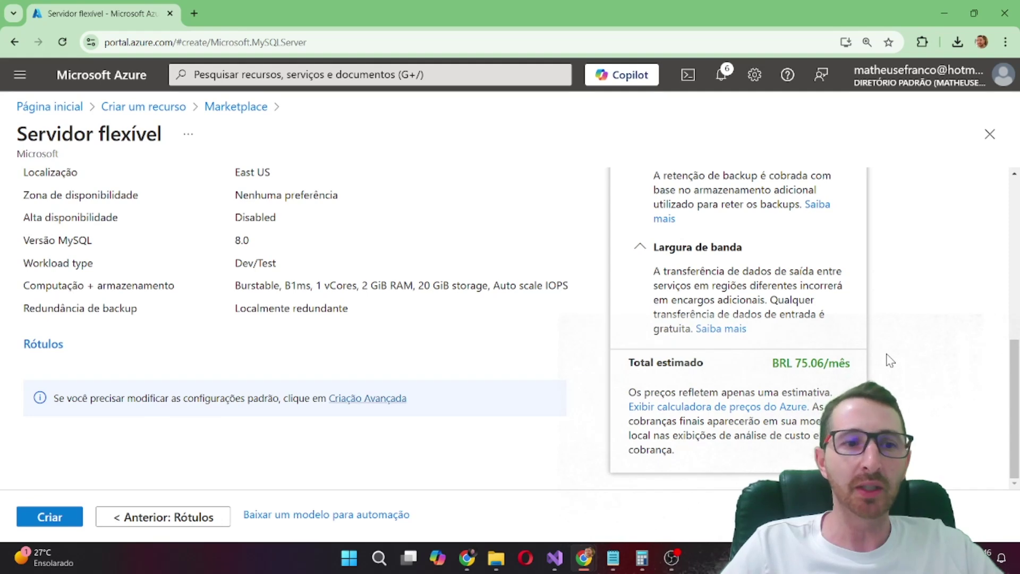
{"action": "left_click", "coordinate": [49, 515]}
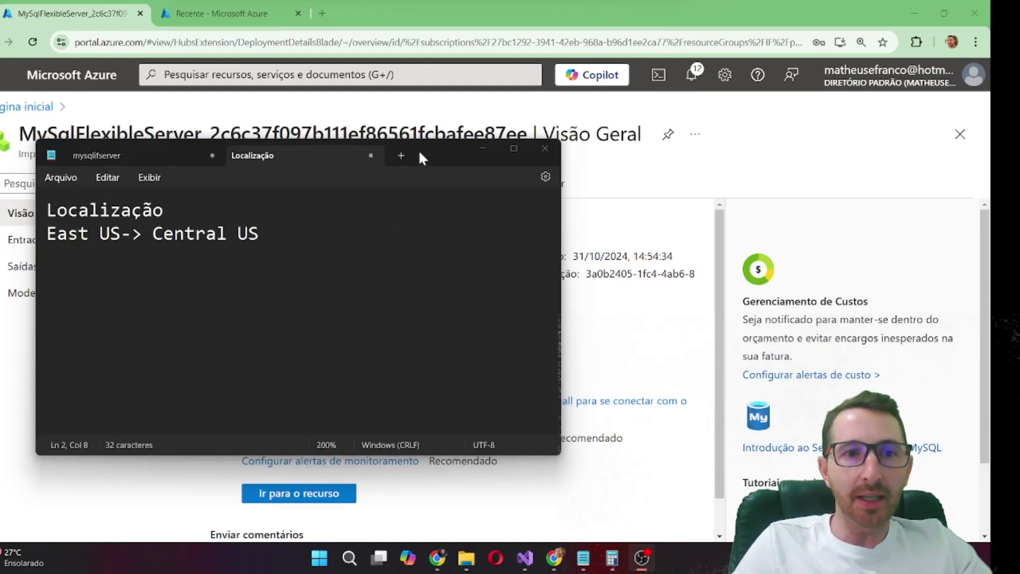
Reposition the Notepad window over the deployment page
{"action": "left_click_drag", "start_coordinate": [419, 153], "coordinate": [563, 159]}
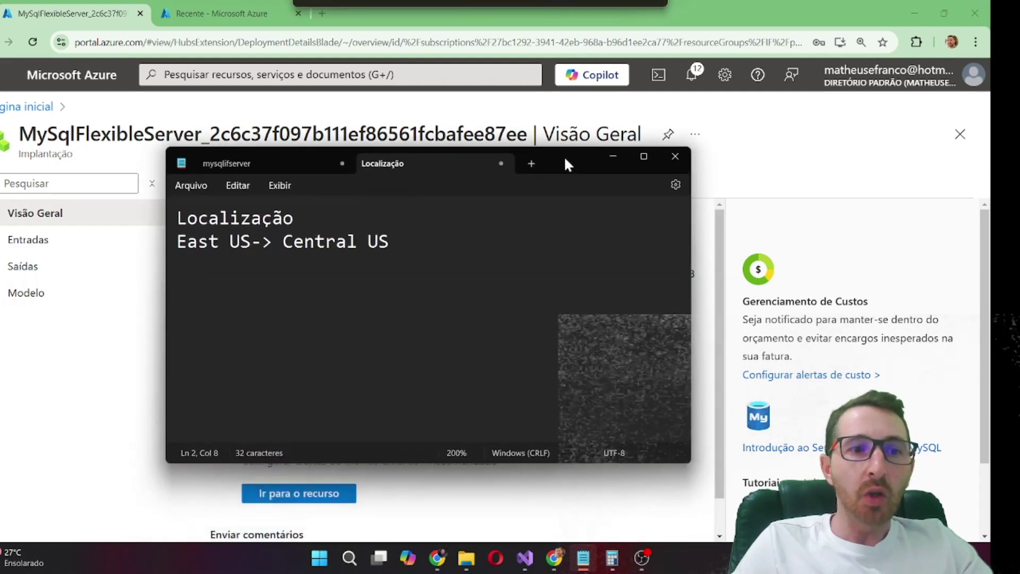
{"action": "left_click", "coordinate": [314, 218]}
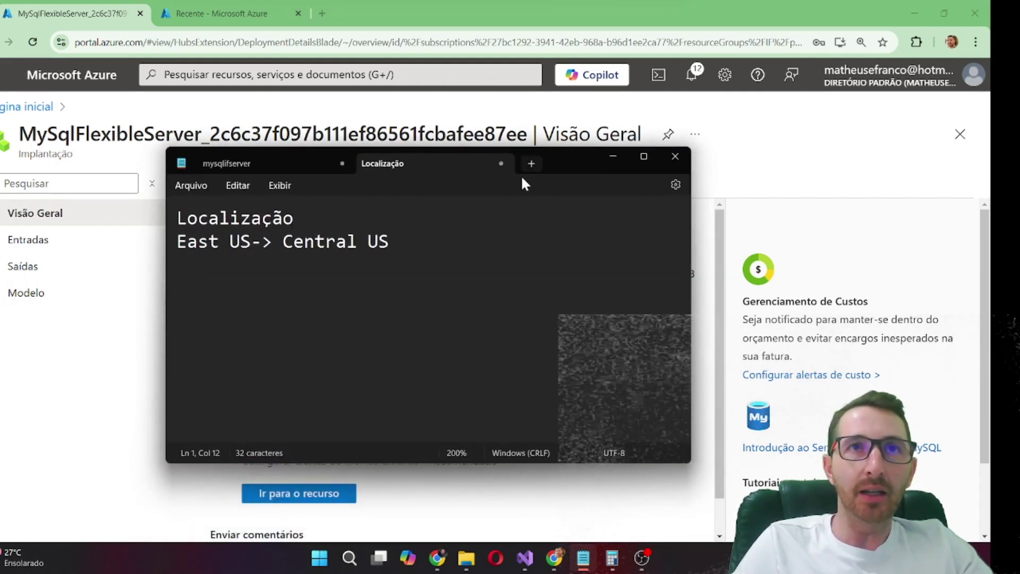
{"action": "left_click_drag", "start_coordinate": [576, 160], "coordinate": [481, 133]}
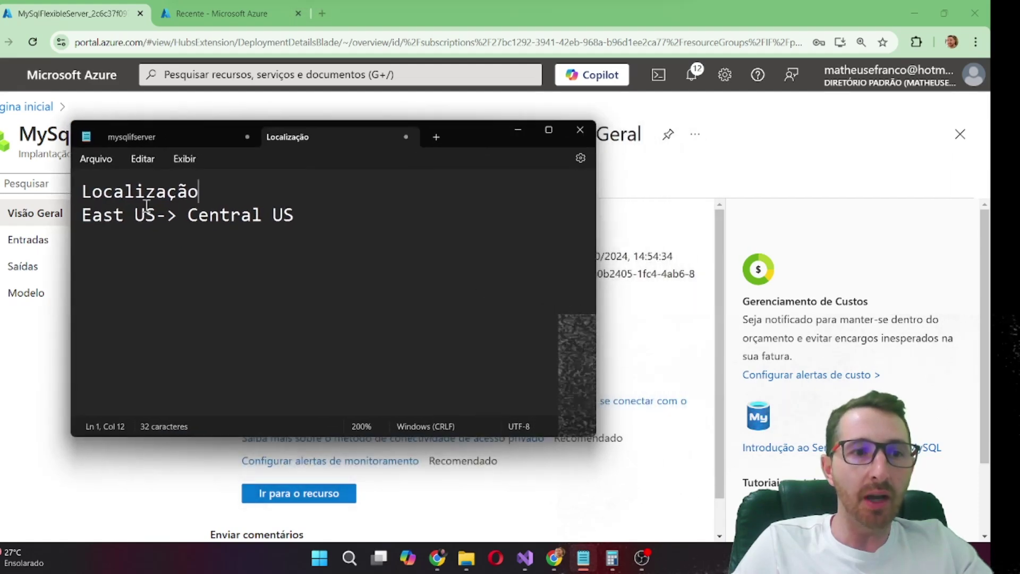
Highlight 'East US' and 'Central US' in the location note, then minimise Notepad
{"action": "triple_click", "coordinate": [85, 219]}
{"action": "left_click", "coordinate": [88, 218]}
{"action": "left_click_drag", "start_coordinate": [87, 219], "coordinate": [293, 219]}
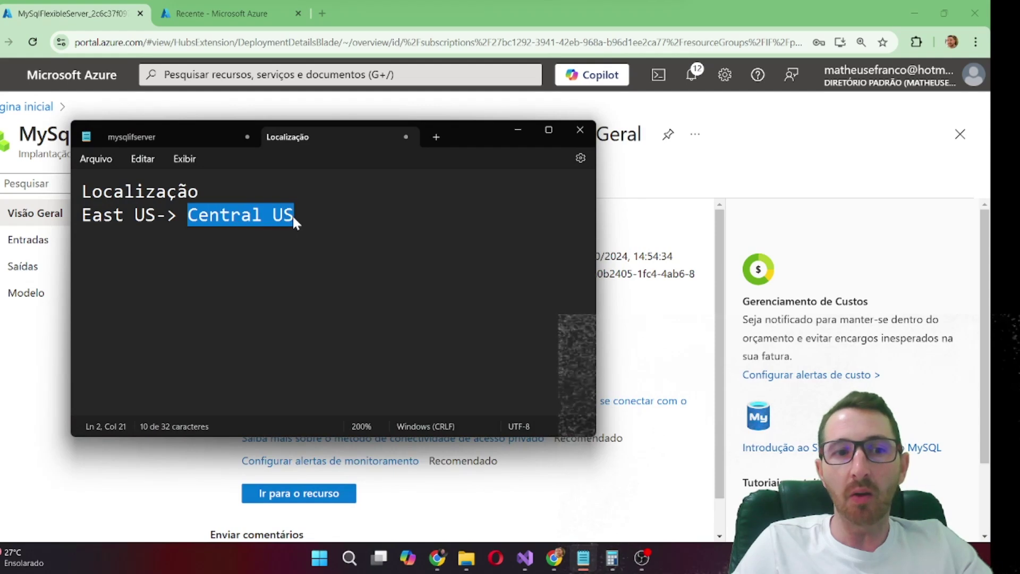
{"action": "left_click_drag", "start_coordinate": [156, 218], "coordinate": [83, 222]}
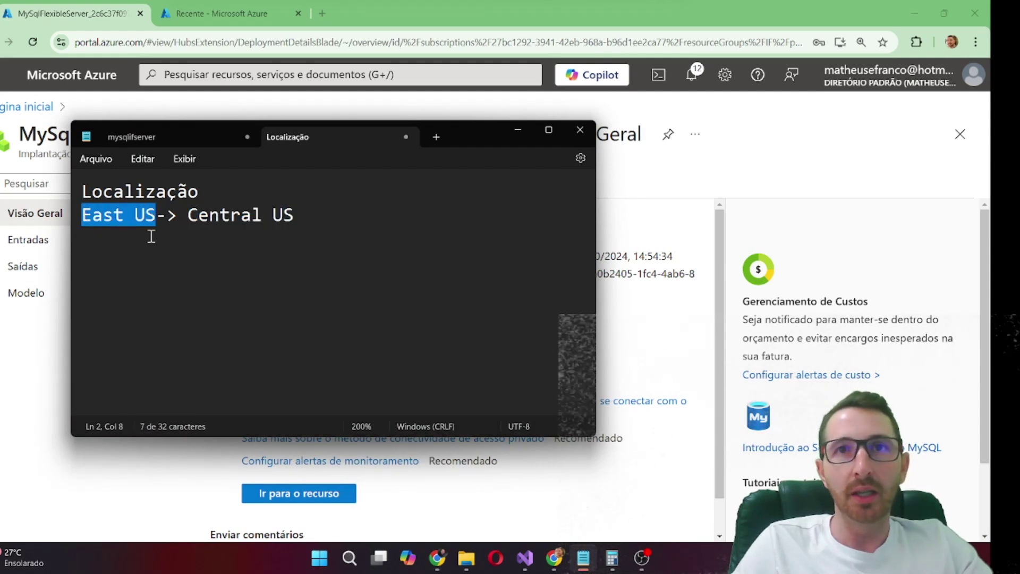
{"action": "left_click_drag", "start_coordinate": [189, 217], "coordinate": [294, 219]}
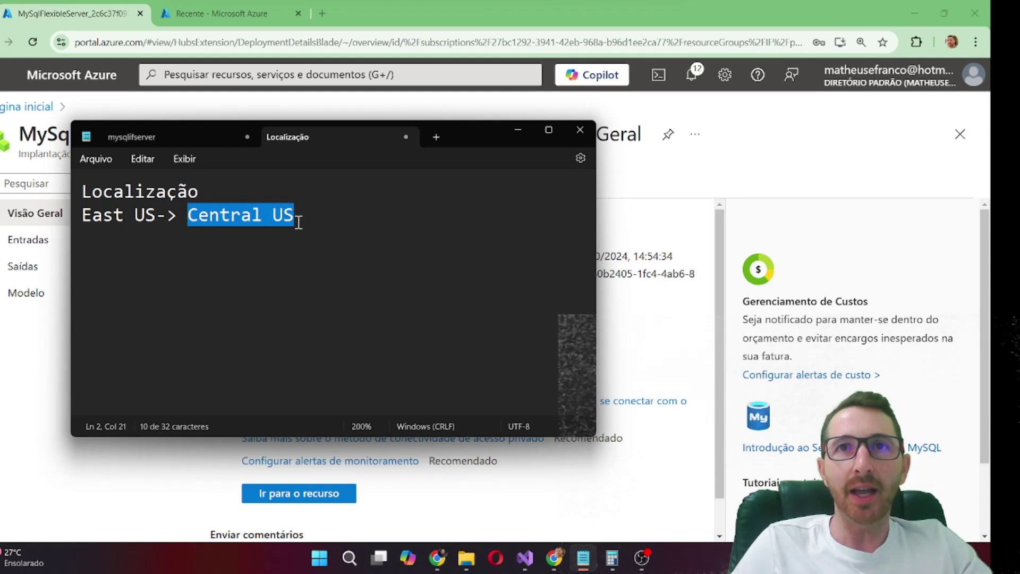
{"action": "left_click", "coordinate": [302, 222]}
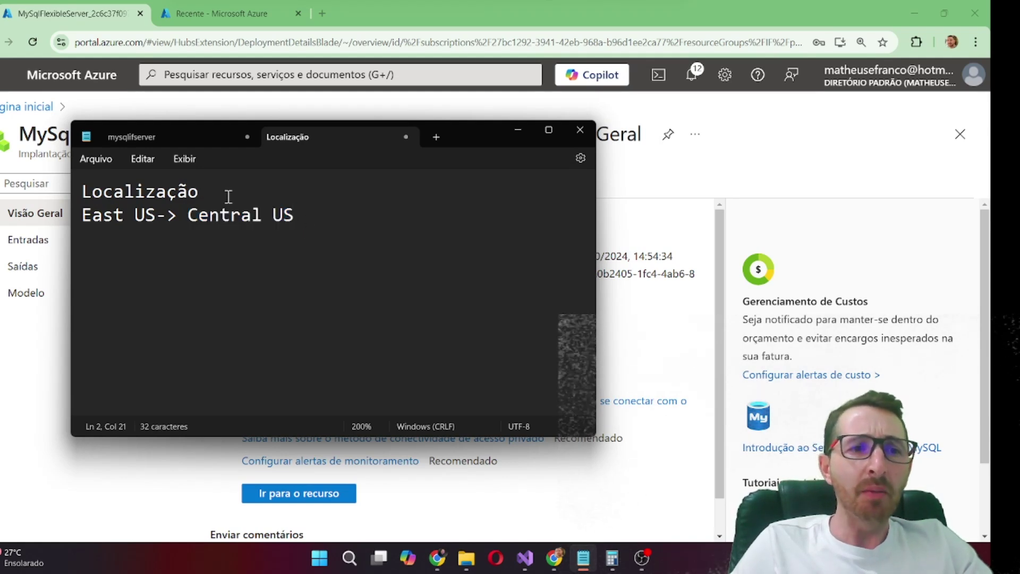
{"action": "left_click", "coordinate": [519, 132]}
Go to the mysqlifmgserver resource and expand its Configurações menu group
{"action": "left_click", "coordinate": [306, 495]}
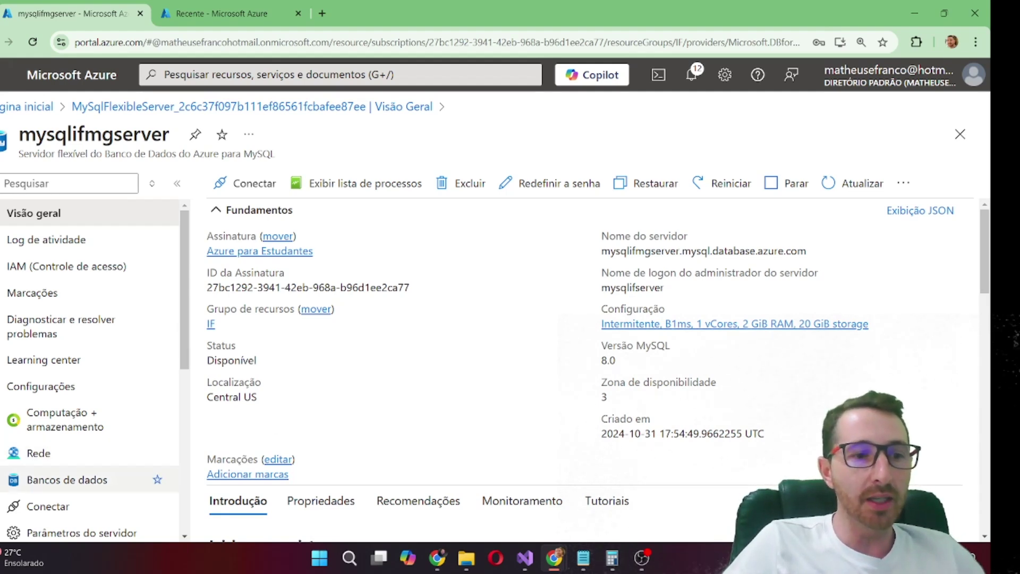
{"action": "scroll", "coordinate": [128, 383], "scroll_direction": "down", "scroll_amount": 2}
{"action": "scroll", "coordinate": [145, 344], "scroll_direction": "down", "scroll_amount": 2}
{"action": "scroll", "coordinate": [141, 342], "scroll_direction": "up", "scroll_amount": 4}
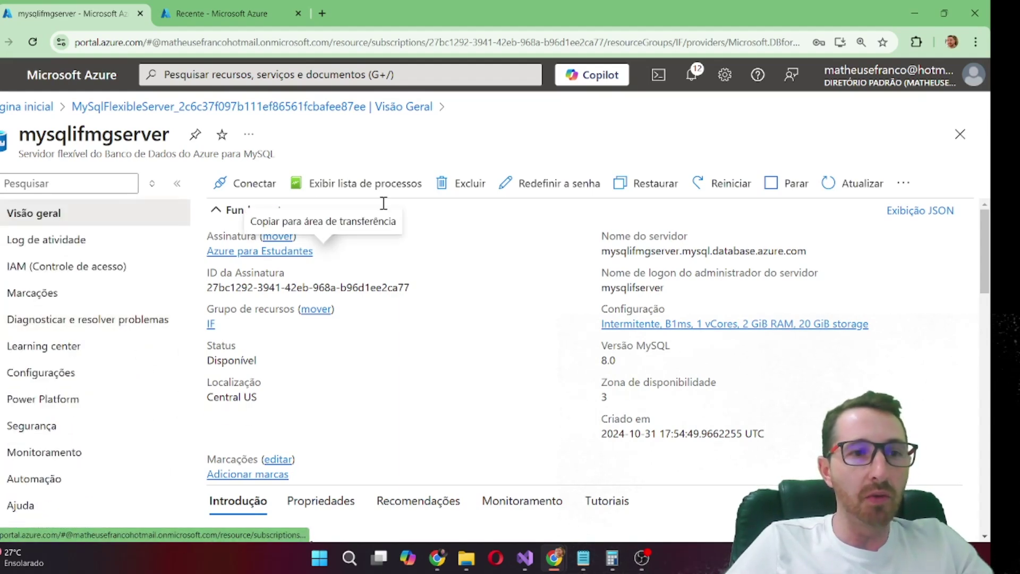
{"action": "left_click", "coordinate": [3, 381]}
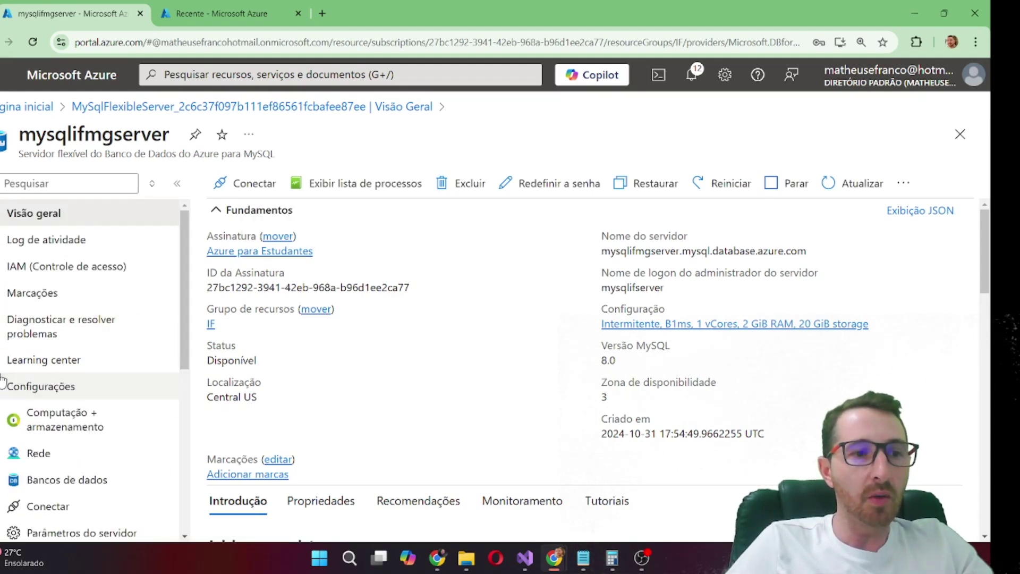
{"action": "scroll", "coordinate": [21, 393], "scroll_direction": "down", "scroll_amount": 2}
On the Rede page, allow Azure services, add the 0.0.0.0–255.255.255.255 rule, and save
{"action": "left_click", "coordinate": [32, 392]}
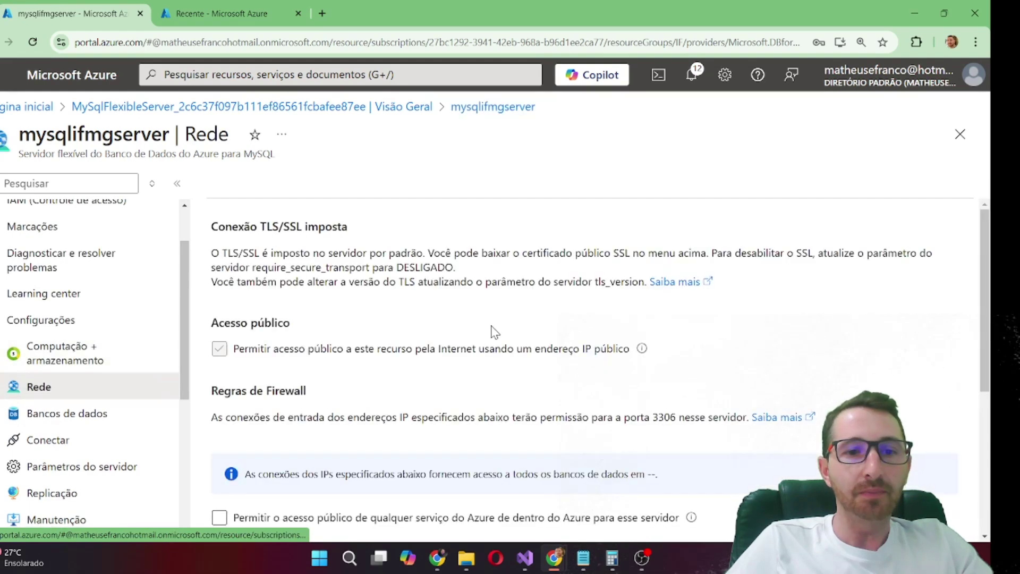
{"action": "scroll", "coordinate": [310, 319], "scroll_direction": "down", "scroll_amount": 4}
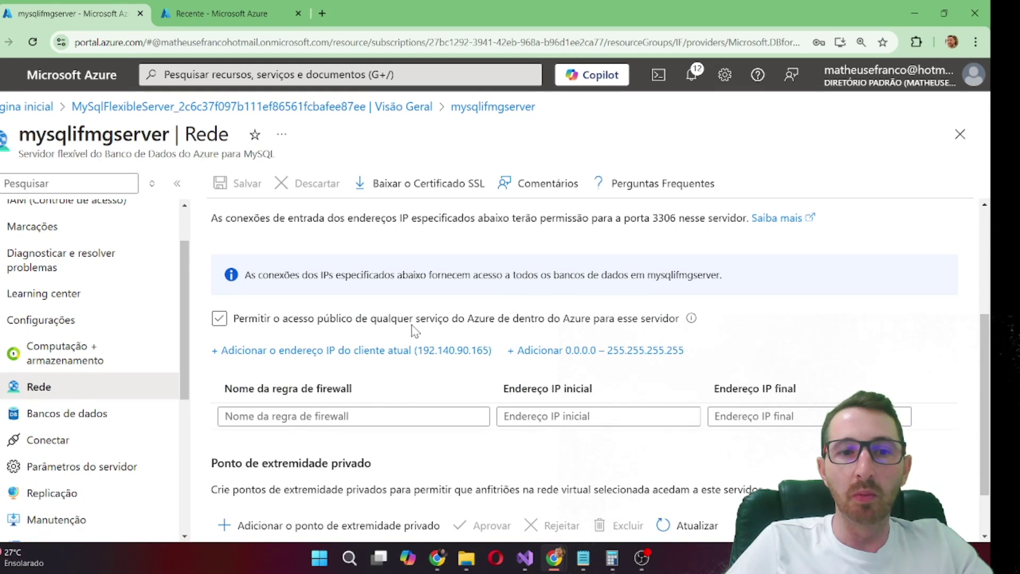
{"action": "left_click", "coordinate": [219, 322]}
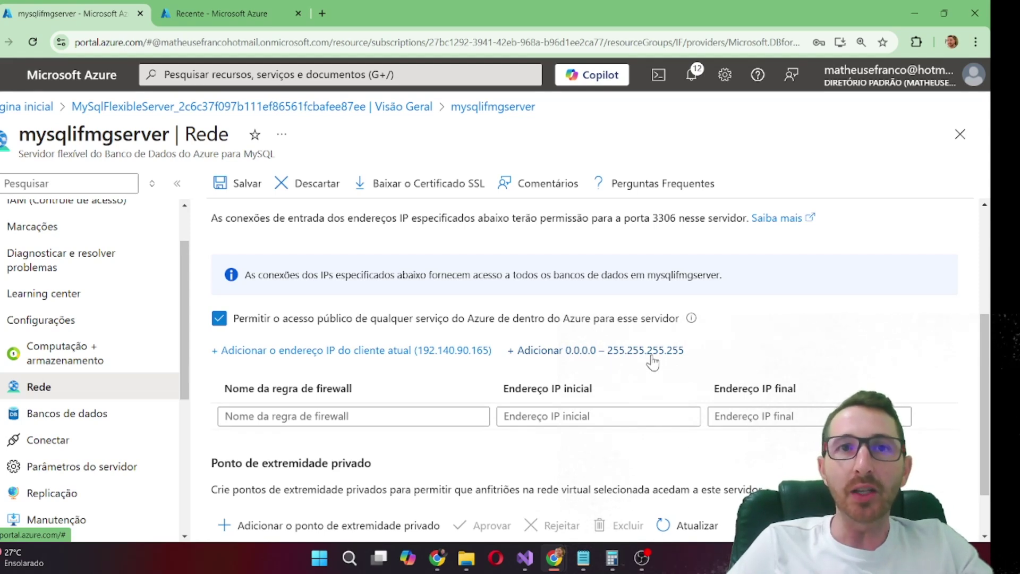
{"action": "left_click", "coordinate": [653, 362]}
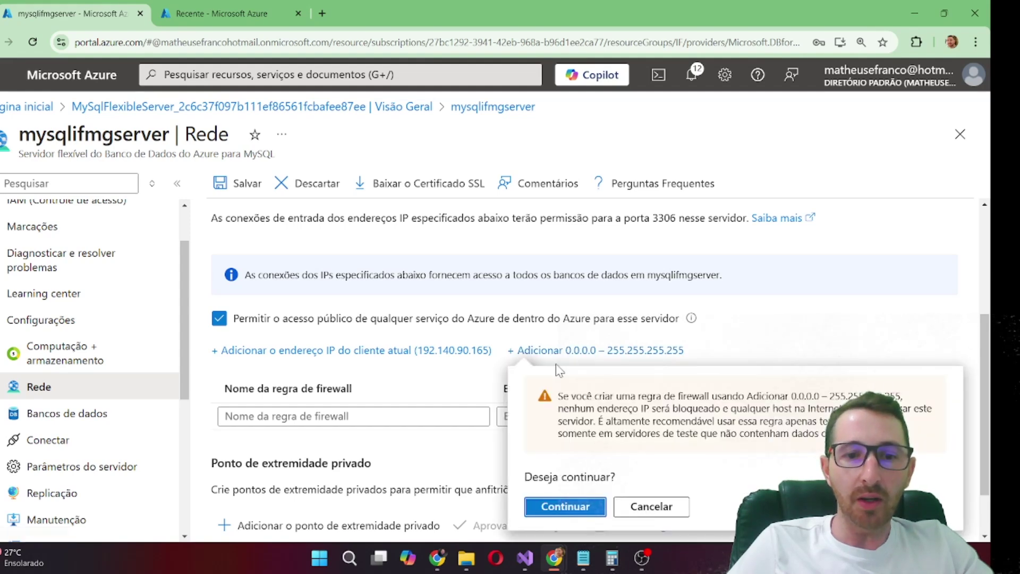
{"action": "left_click", "coordinate": [567, 512]}
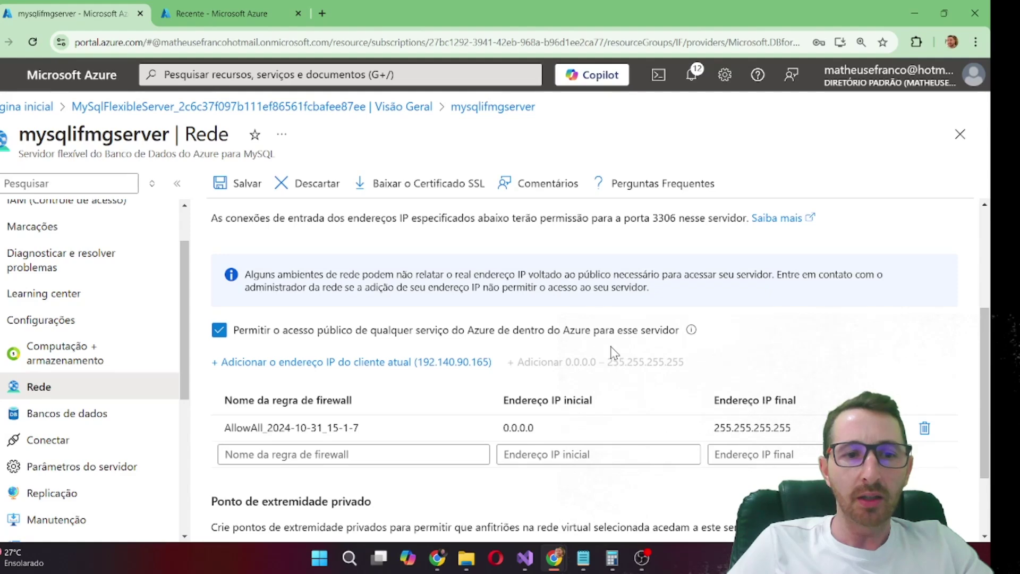
{"action": "scroll", "coordinate": [614, 352], "scroll_direction": "down", "scroll_amount": 2}
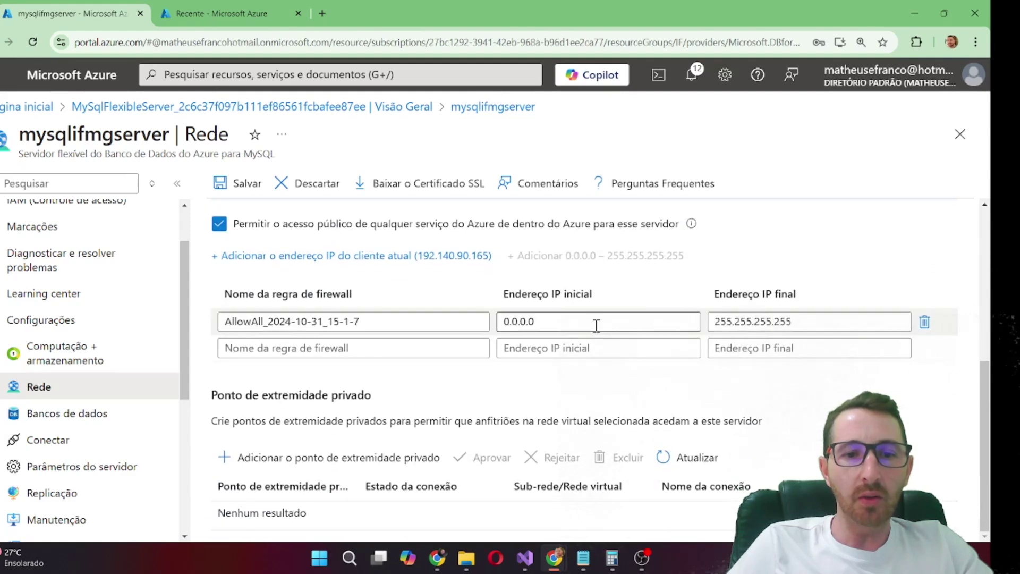
{"action": "left_click", "coordinate": [242, 186]}
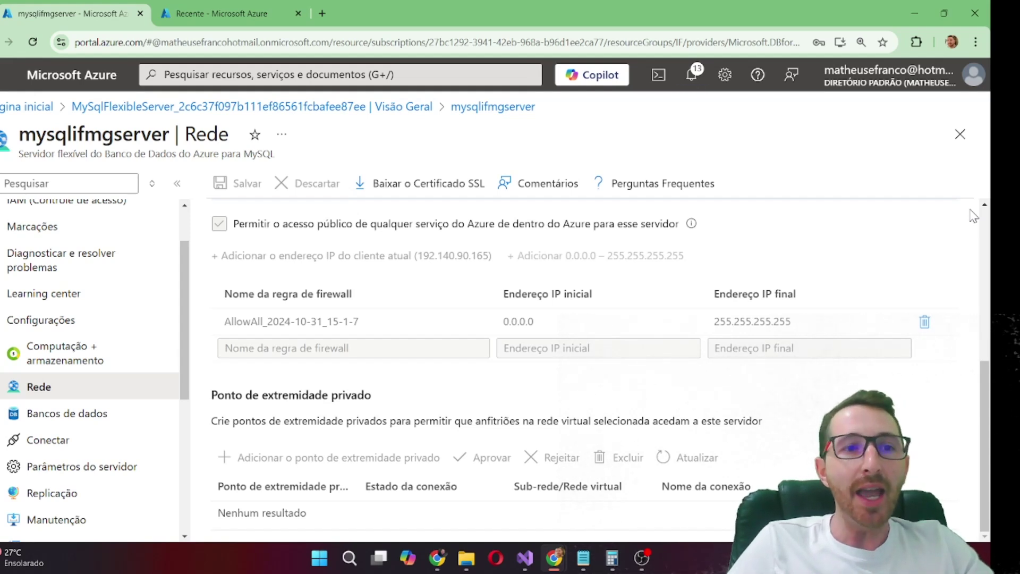
{"action": "scroll", "coordinate": [117, 266], "scroll_direction": "up", "scroll_amount": 2}
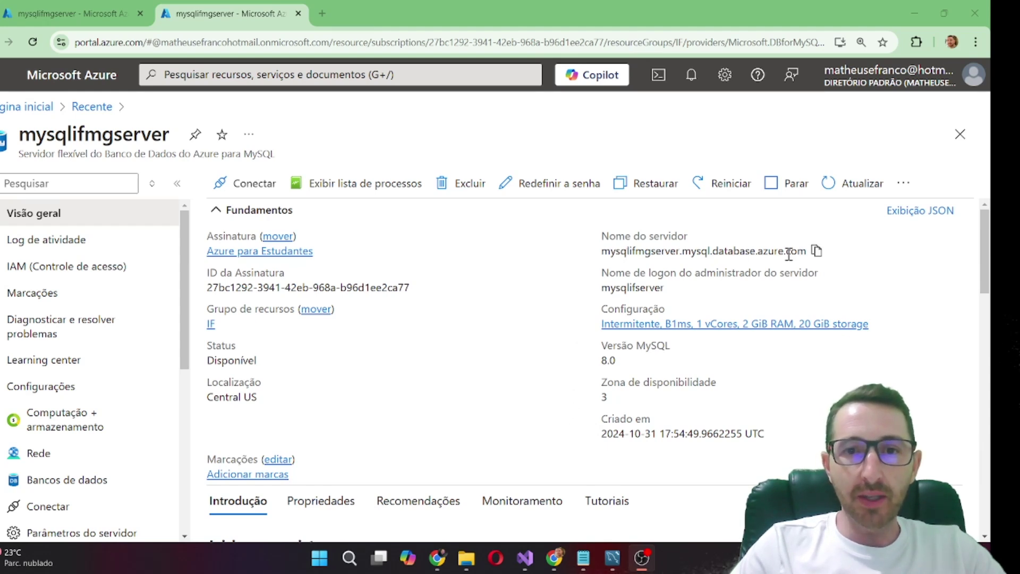
Copy the host name mysqlifmgserver.mysql.database.azure.com and switch to MySQL Workbench
{"action": "left_click", "coordinate": [816, 250]}
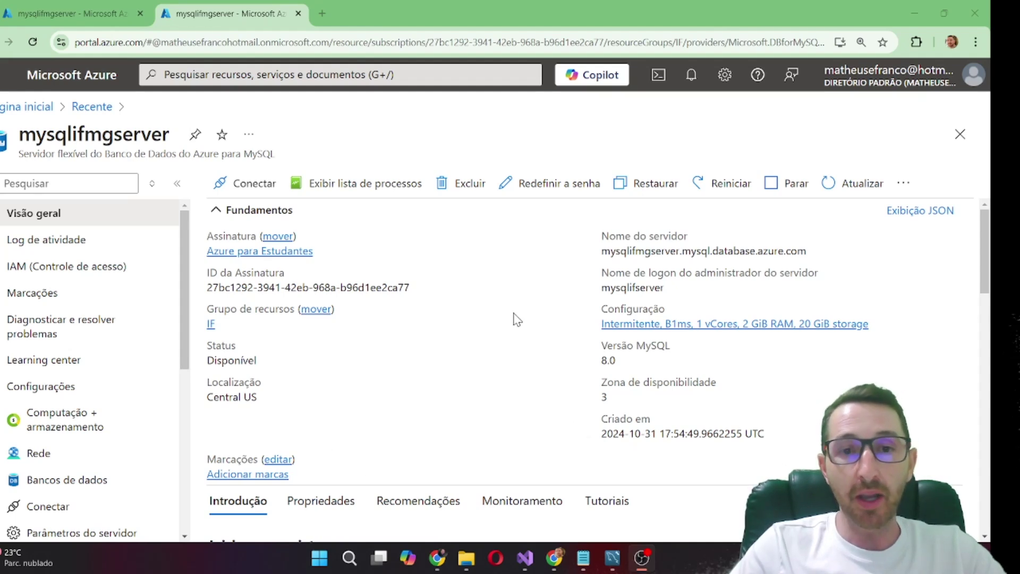
{"action": "left_click", "coordinate": [815, 251]}
{"action": "left_click", "coordinate": [816, 251]}
{"action": "left_click", "coordinate": [612, 558]}
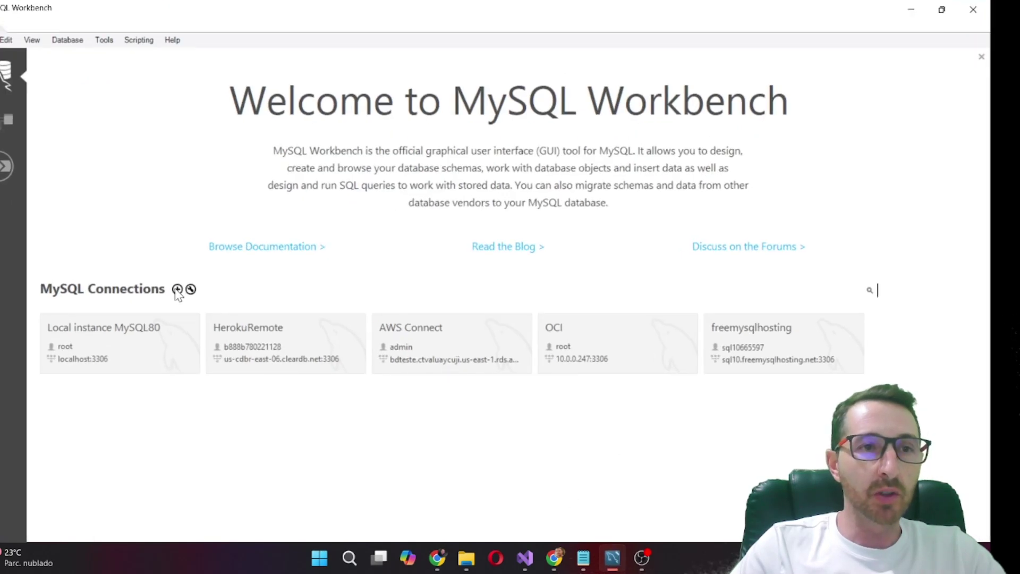
Create a connection named Azure with the pasted Azure host name and the admin login
{"action": "left_click", "coordinate": [177, 289]}
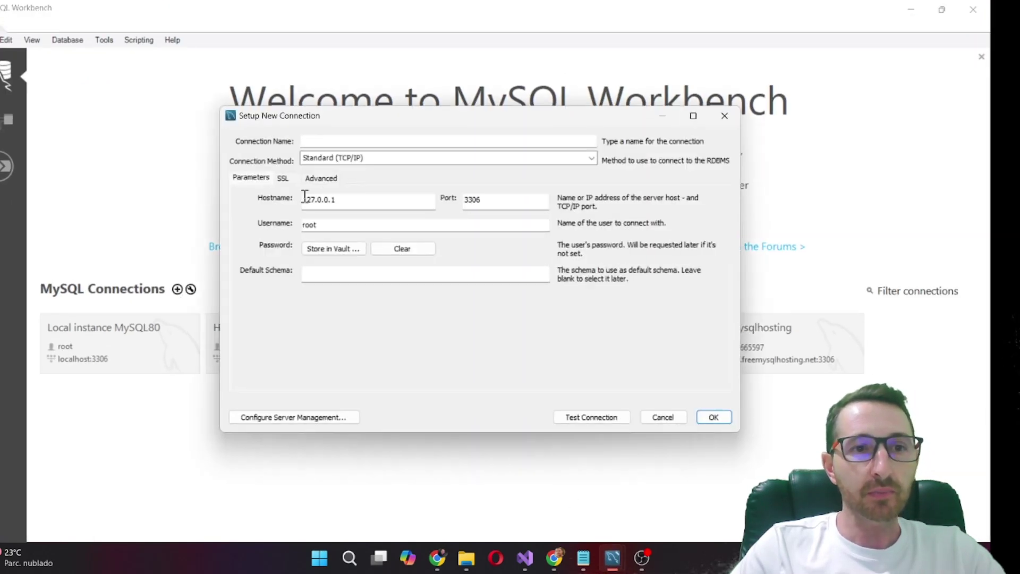
{"action": "left_click", "coordinate": [372, 139]}
{"action": "type", "text": "Axu"}
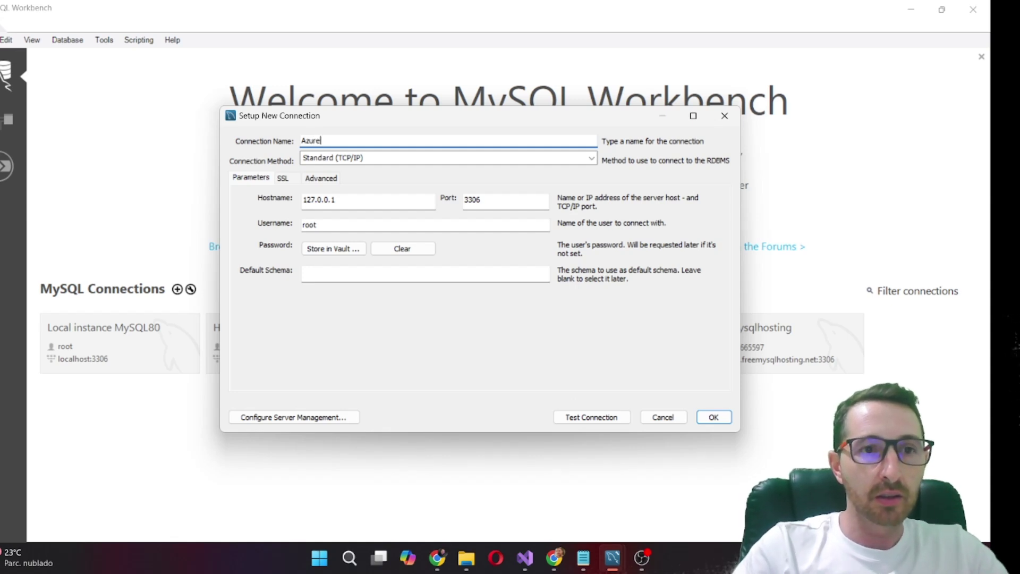
{"action": "left_click", "coordinate": [343, 201]}
{"action": "key", "text": "ctrl+a"}
{"action": "key", "text": "ctrl+v"}
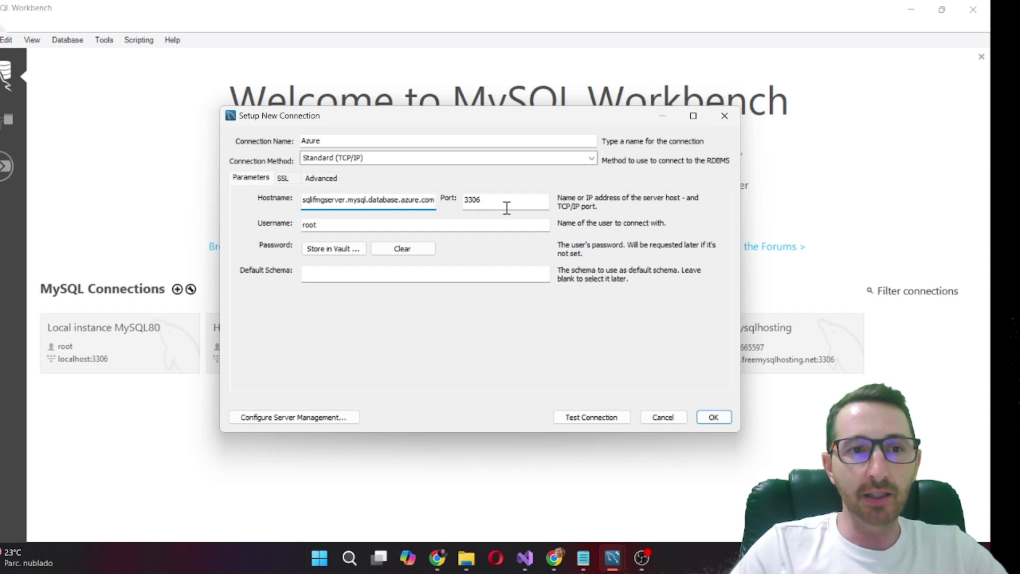
{"action": "double_click", "coordinate": [372, 226]}
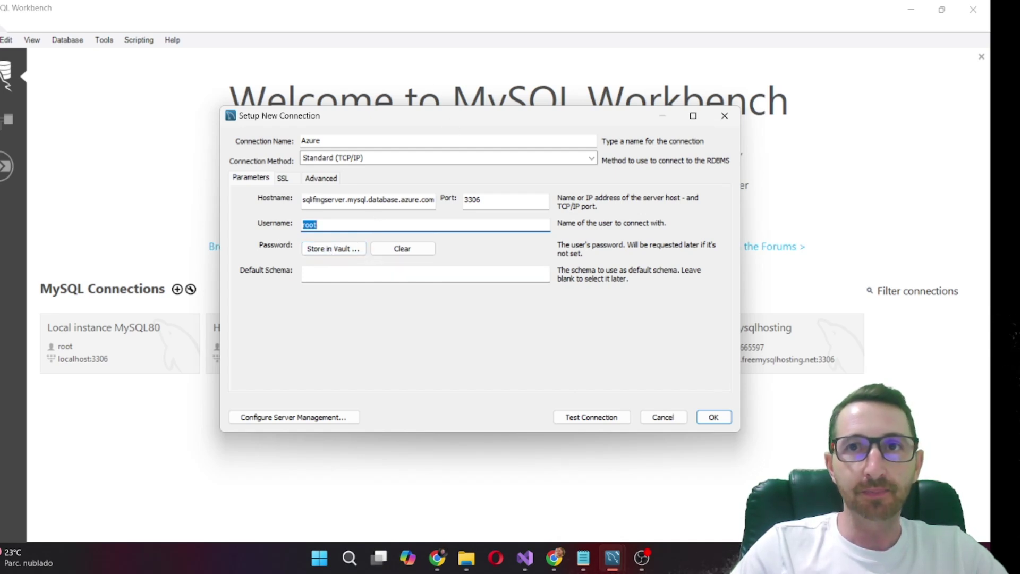
{"action": "key", "text": "ctrl+v"}
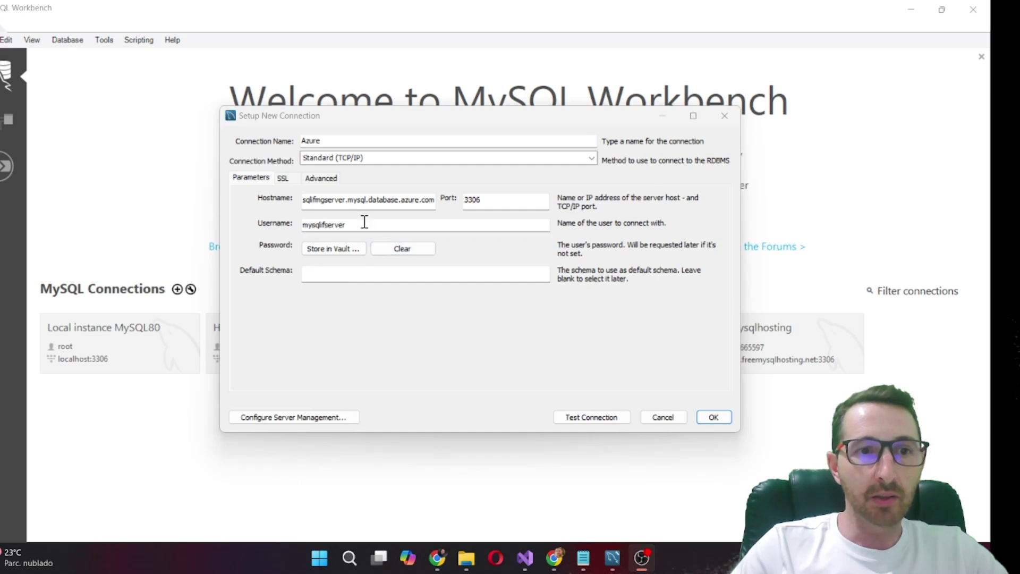
Store the password in the vault, test the connection successfully, and save it
{"action": "left_click", "coordinate": [348, 259]}
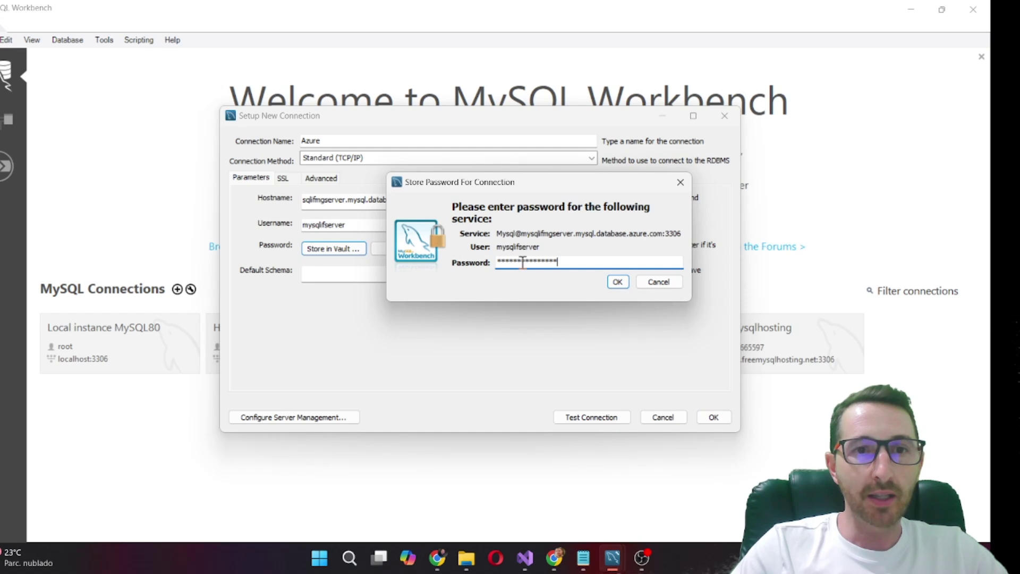
{"action": "left_click", "coordinate": [617, 282]}
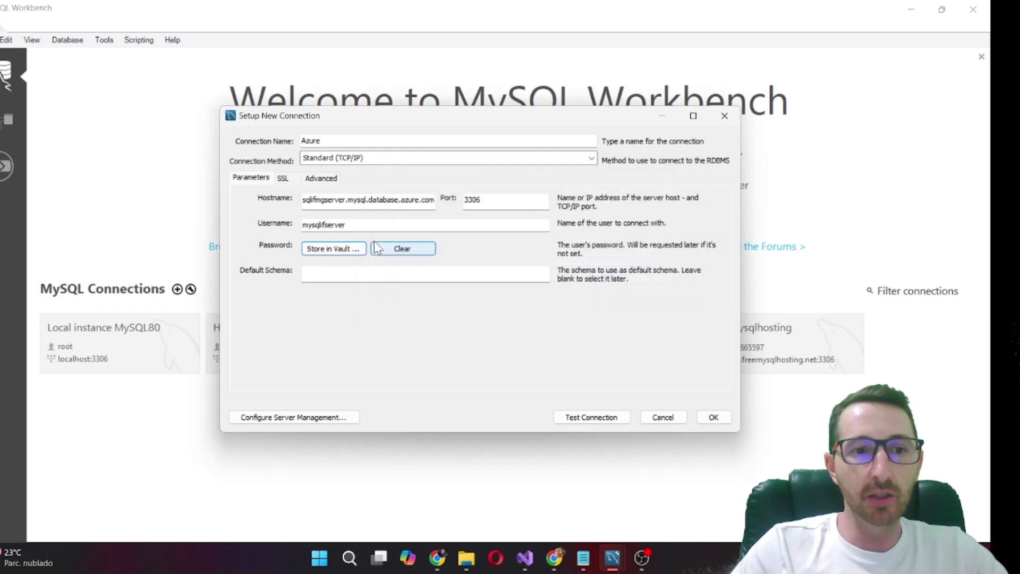
{"action": "left_click", "coordinate": [599, 419]}
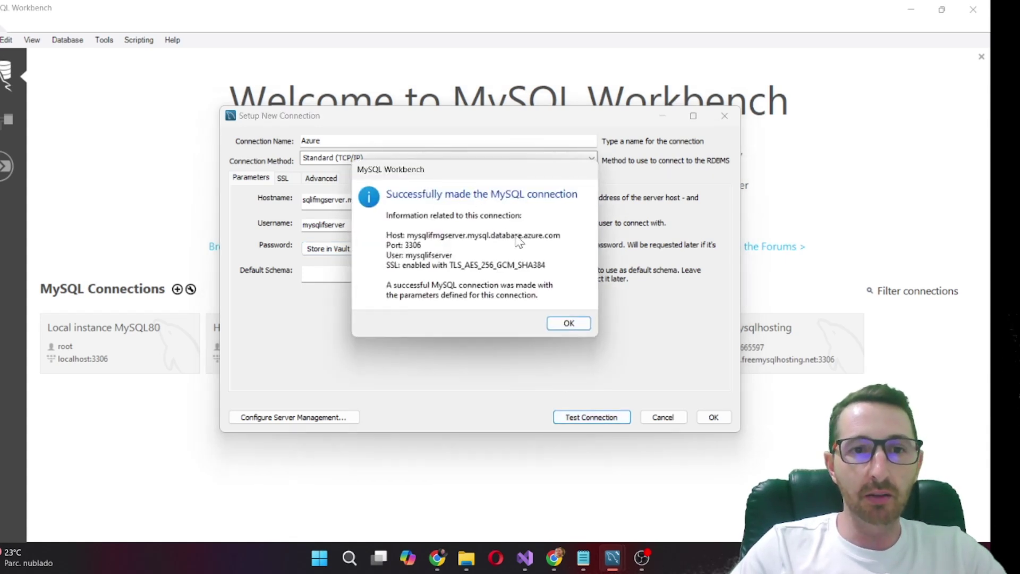
{"action": "left_click", "coordinate": [568, 324]}
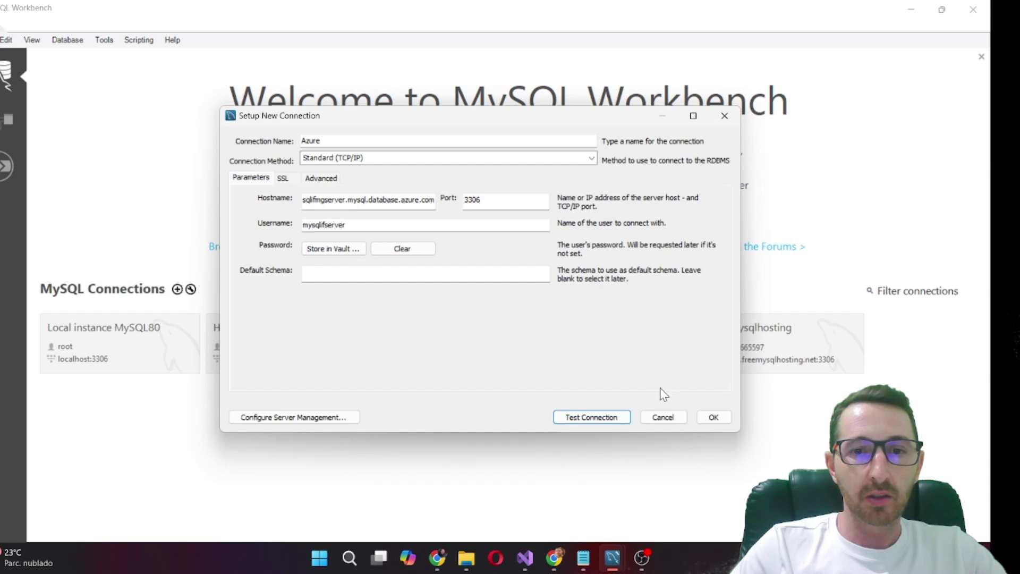
{"action": "left_click", "coordinate": [713, 417]}
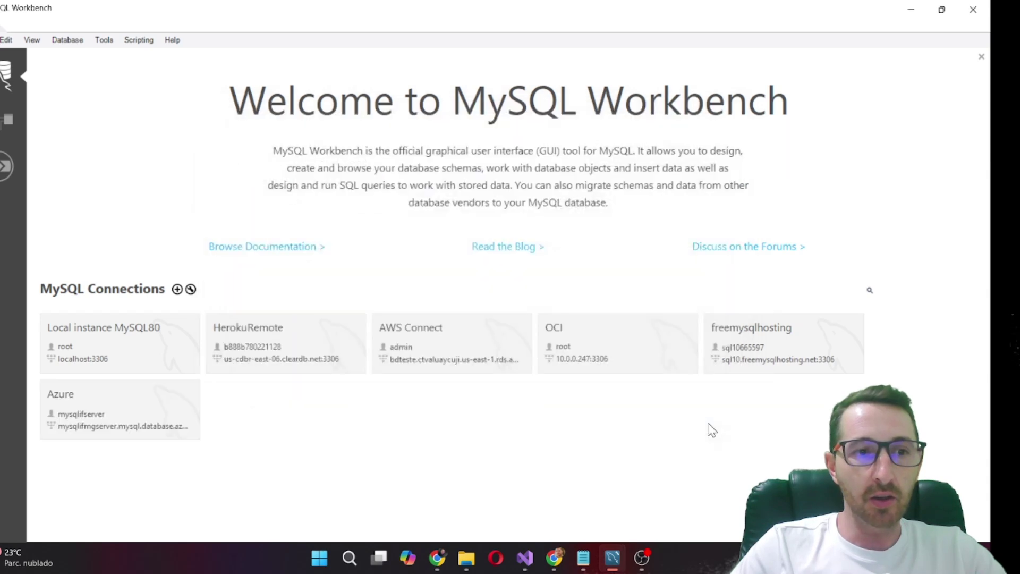
Open a SQL editor session on the Azure connection
{"action": "left_click", "coordinate": [128, 422]}
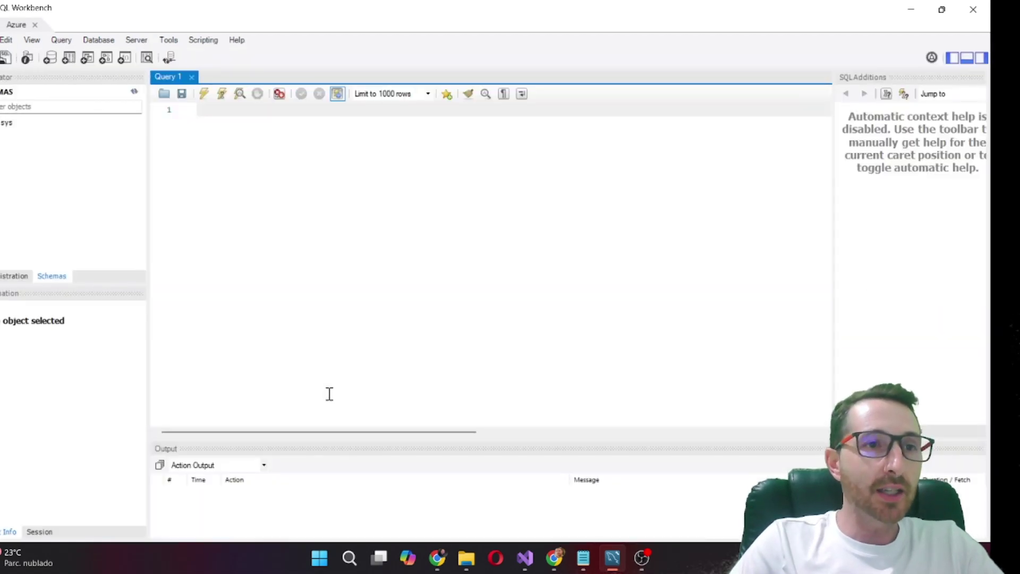
{"action": "left_click", "coordinate": [50, 59]}
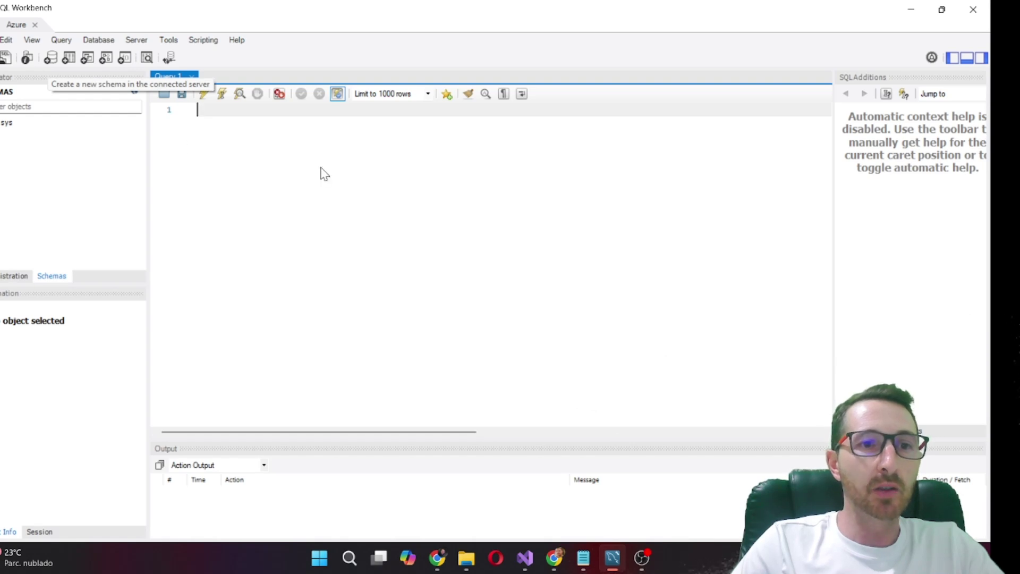
Name the new schema sistema_cadastro, apply its CREATE SCHEMA script to the Azure server, and set it as default
{"action": "type", "text": "sistemaC"}
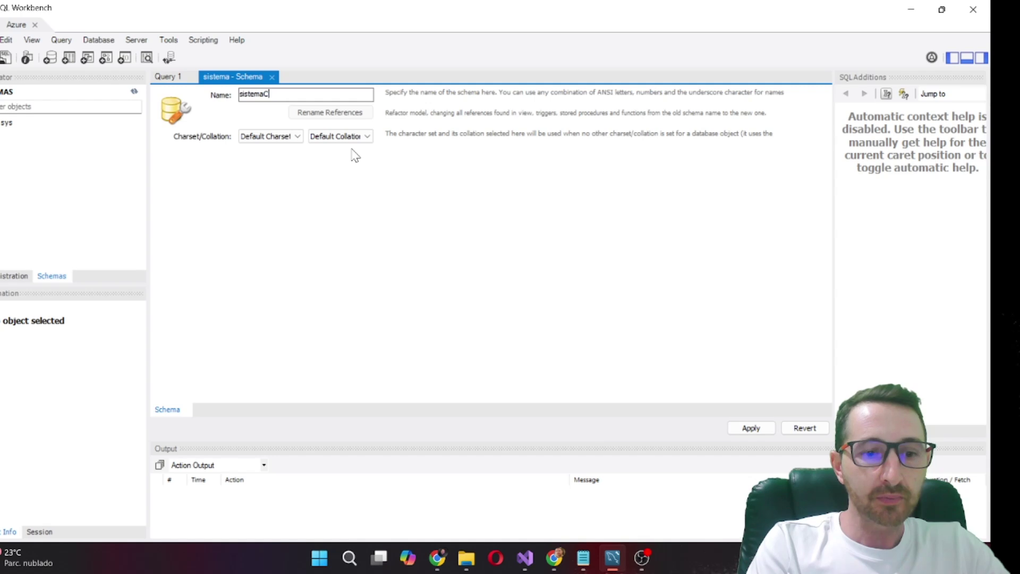
{"action": "key", "text": "BackSpace"}
{"action": "type", "text": "_cd"}
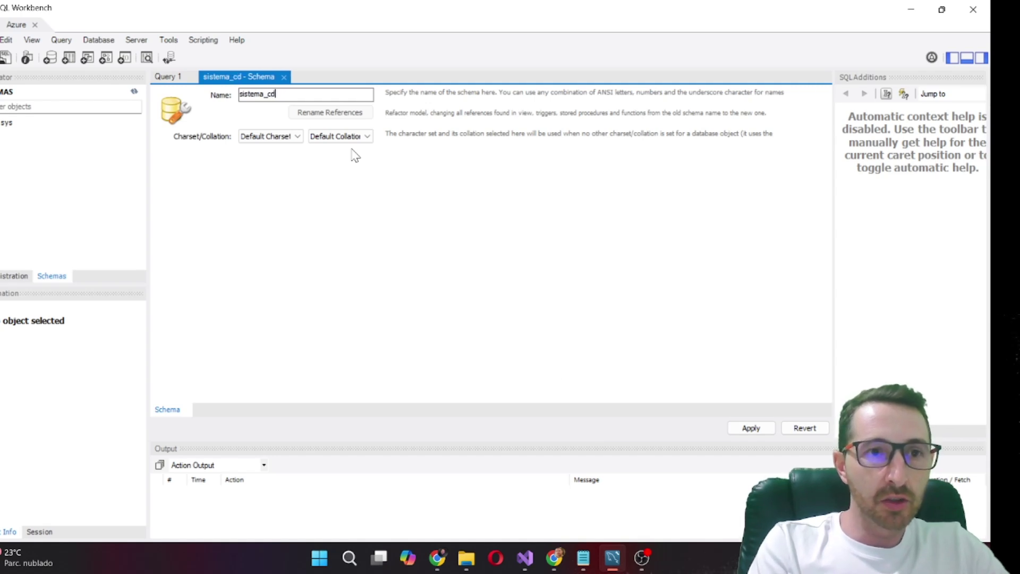
{"action": "key", "text": "BackSpace"}
{"action": "type", "text": "adastro"}
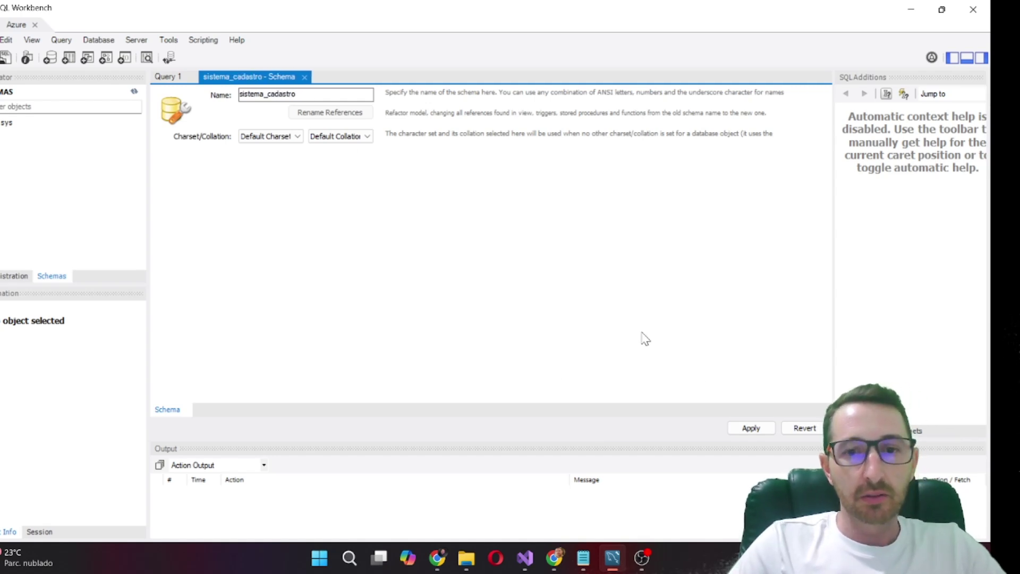
{"action": "left_click", "coordinate": [760, 429]}
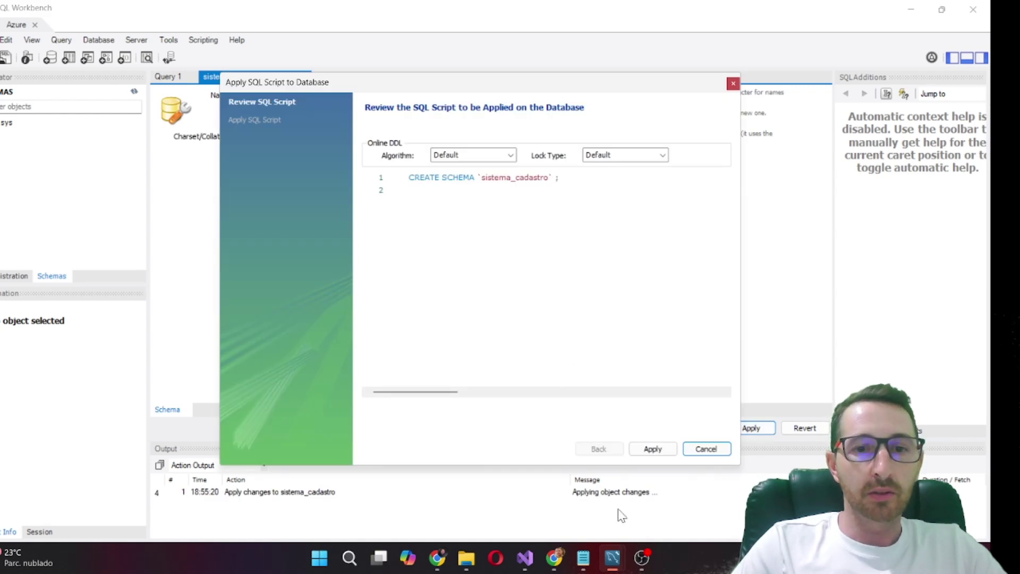
{"action": "left_click", "coordinate": [659, 449]}
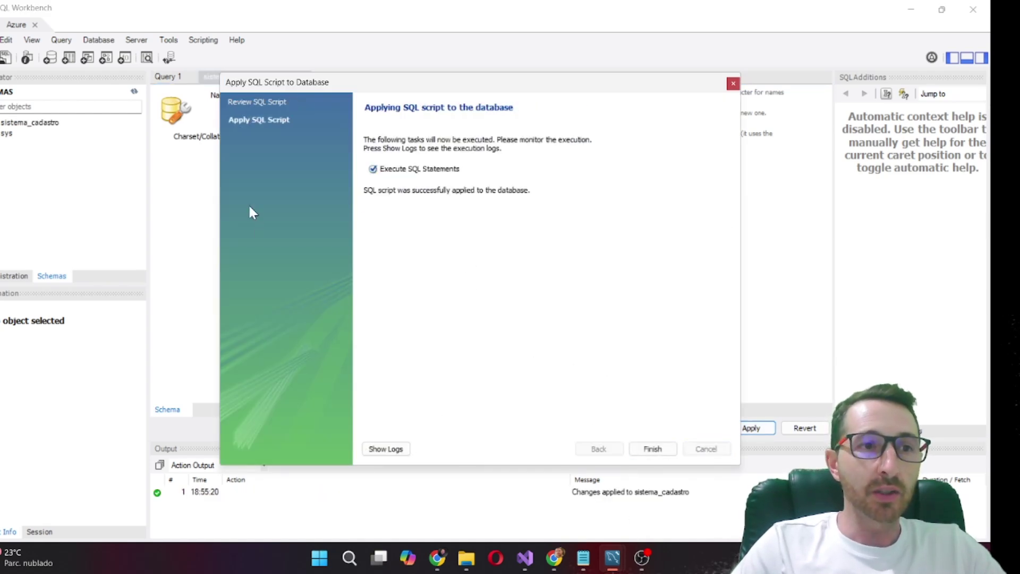
{"action": "left_click", "coordinate": [651, 448]}
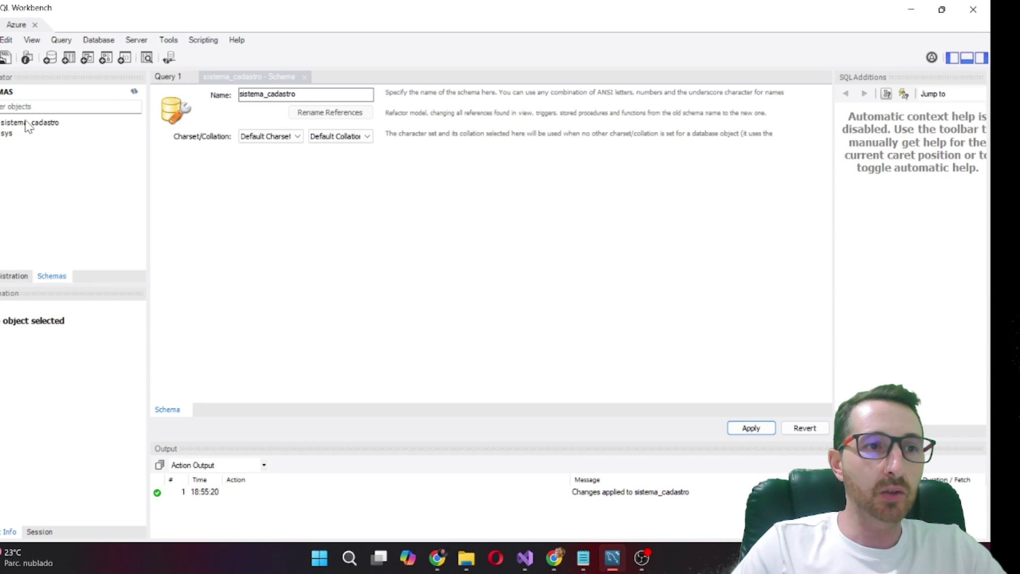
{"action": "left_click", "coordinate": [50, 124]}
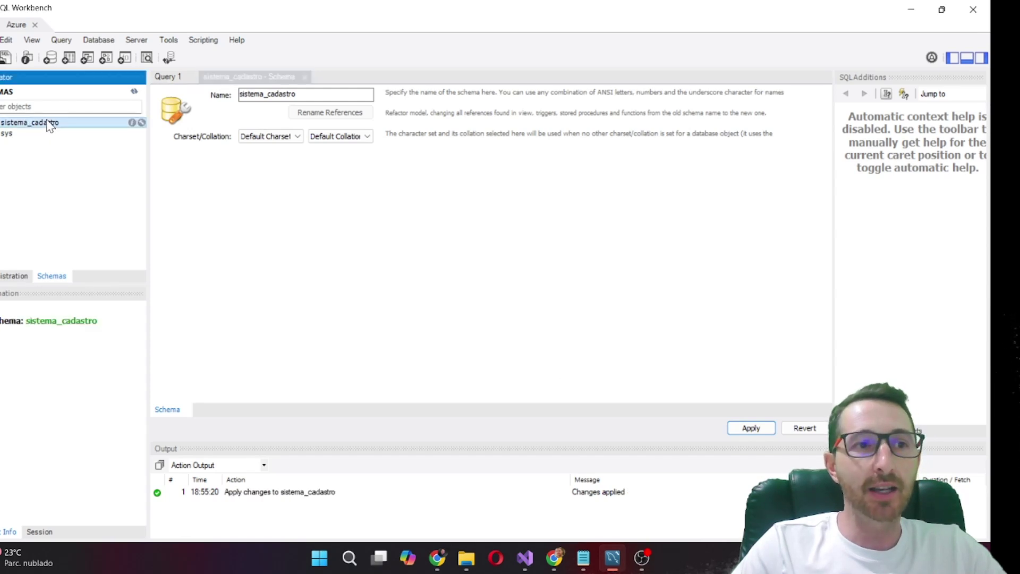
{"action": "double_click", "coordinate": [50, 123]}
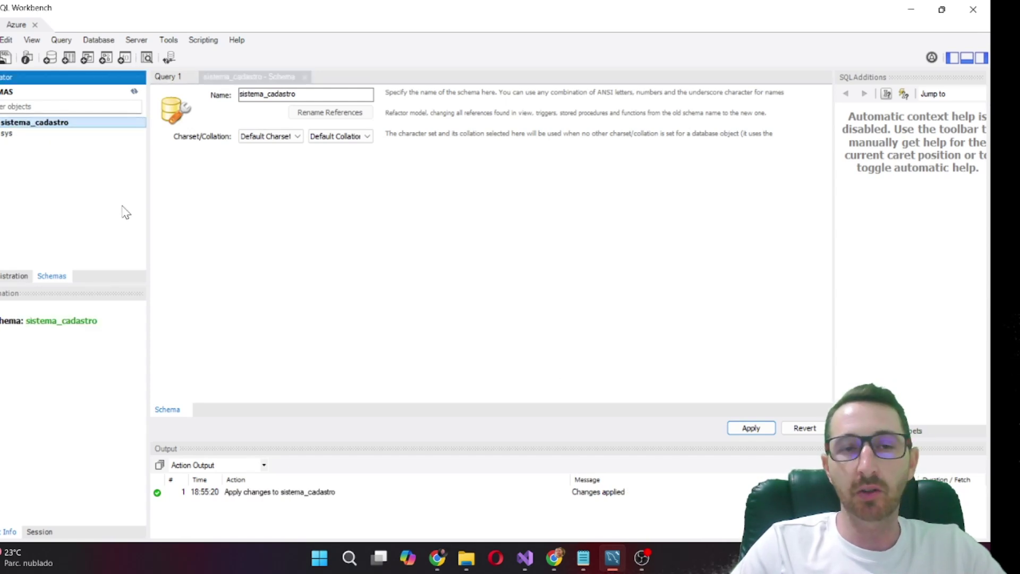